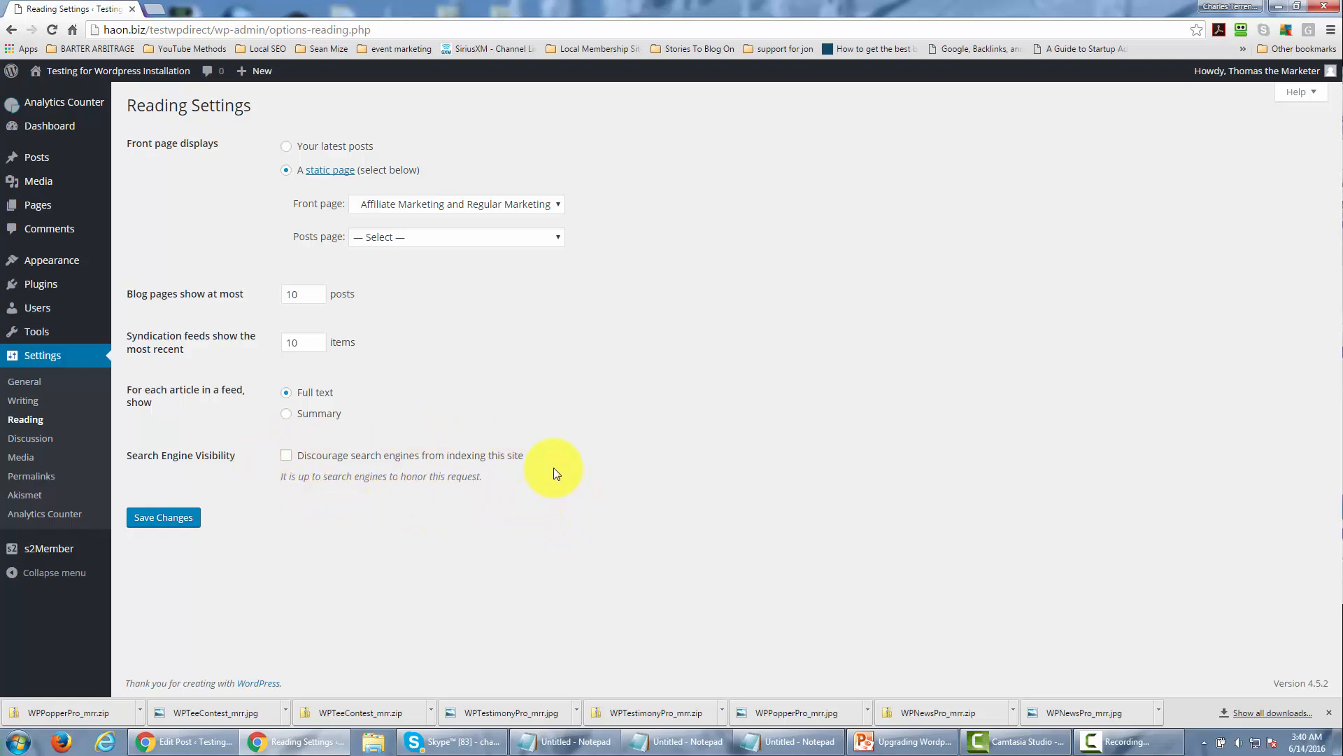
Step: Discourage search engines from indexing the site and save the reading settings
{"action": "left_click", "coordinate": [287, 456]}
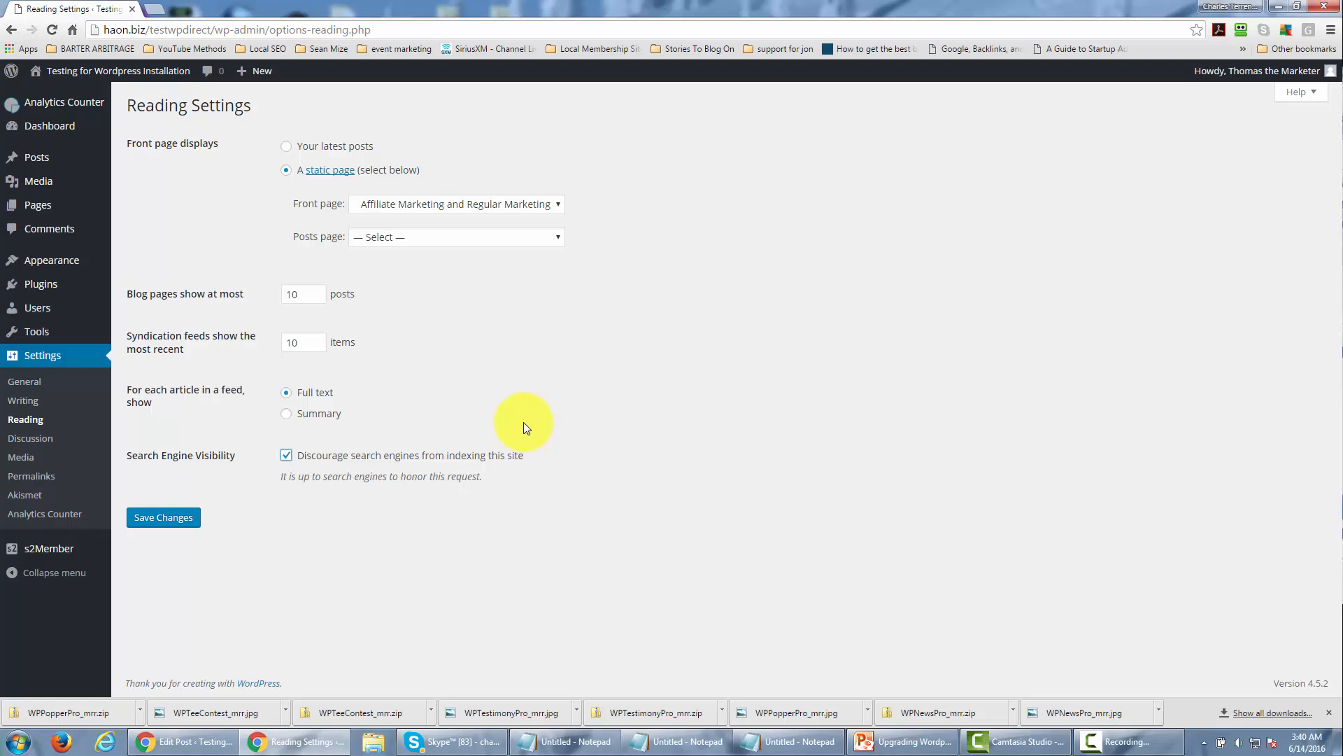
{"action": "left_click", "coordinate": [161, 518]}
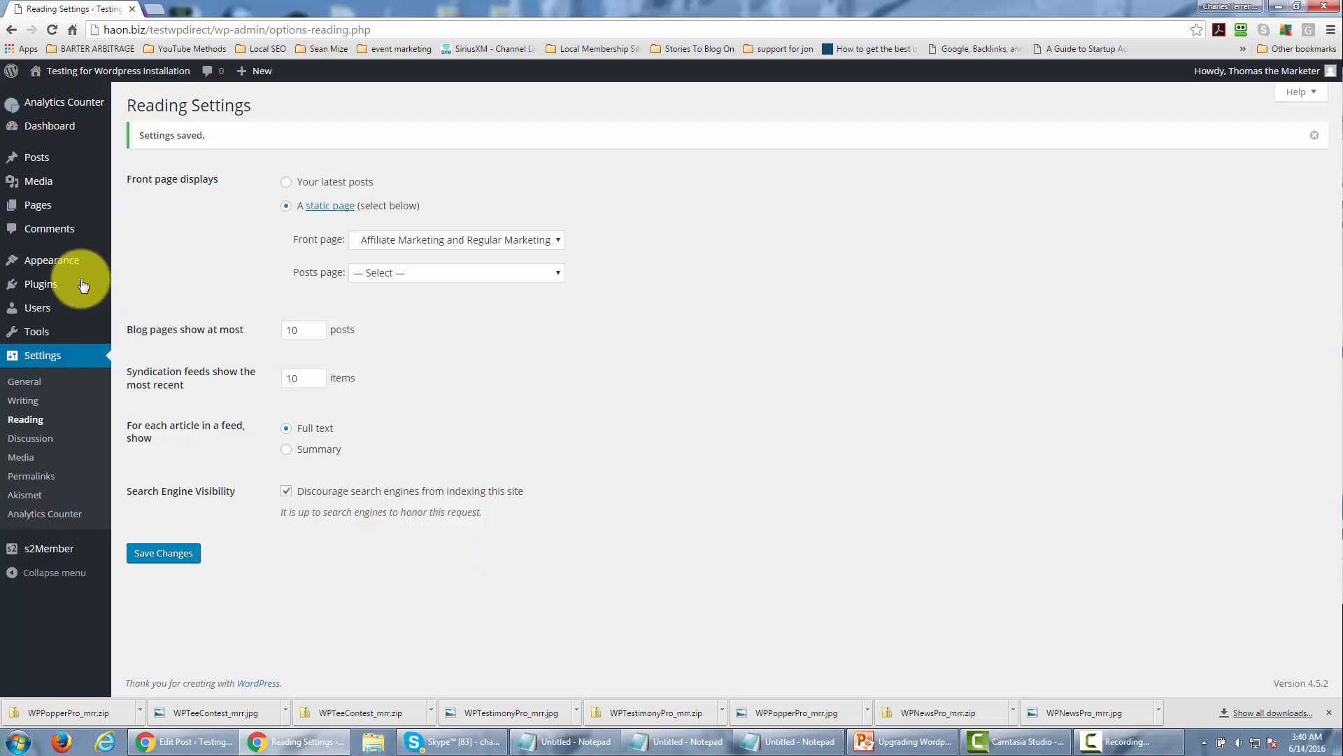
Step: Create a new post titled "Month One" and publish it
{"action": "mouse_move", "coordinate": [46, 217]}
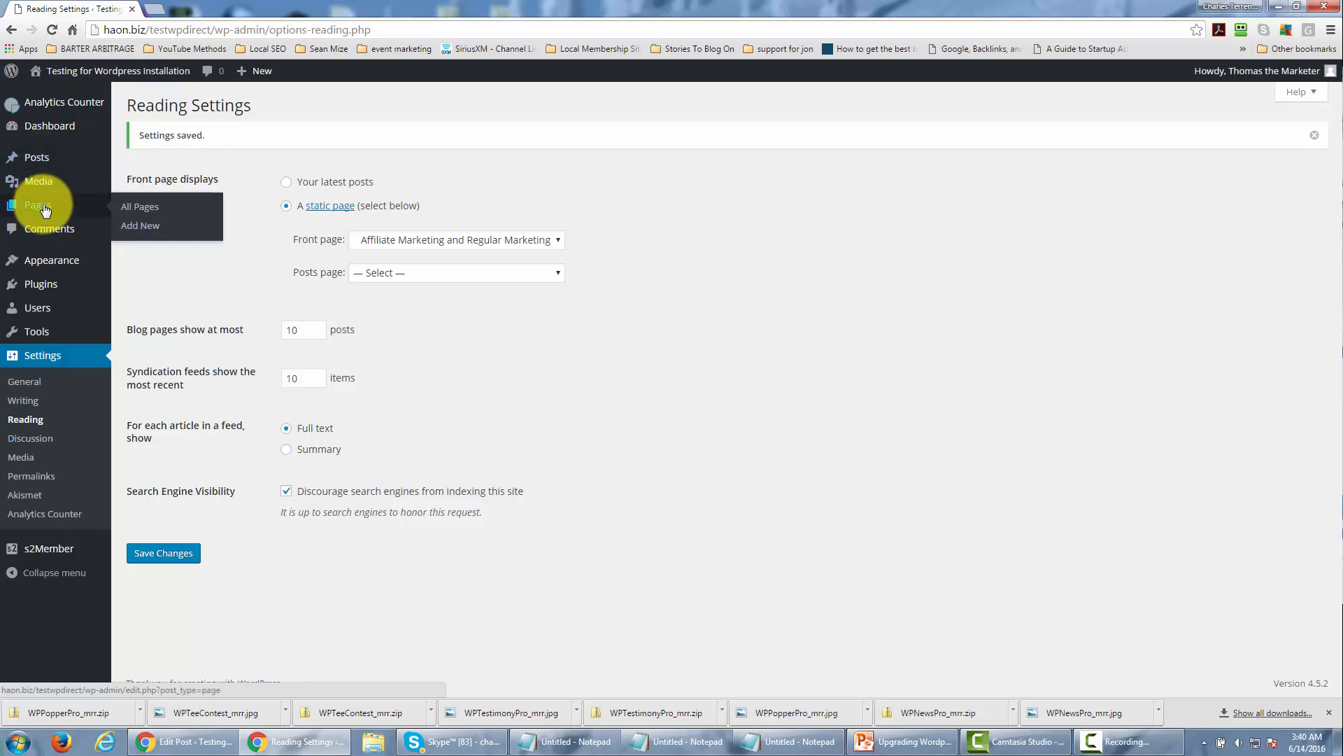
{"action": "mouse_move", "coordinate": [40, 164]}
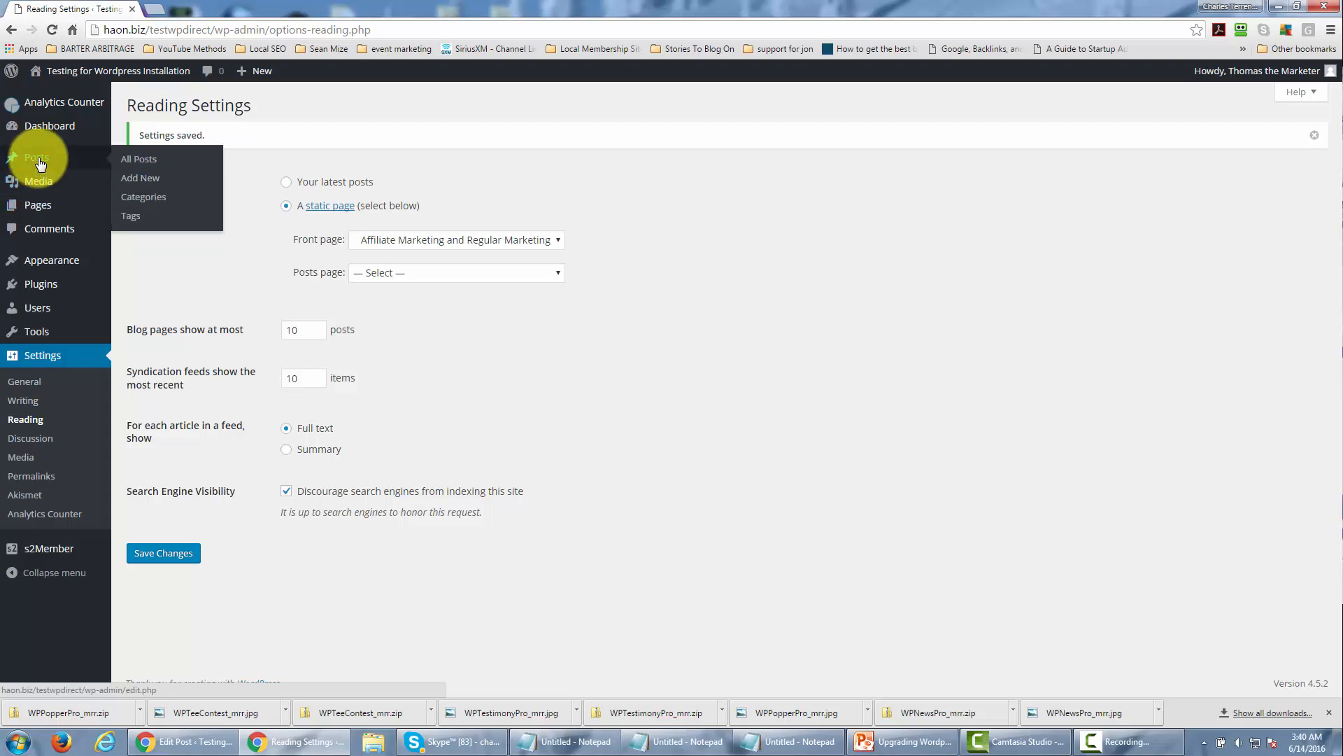
{"action": "left_click", "coordinate": [143, 160]}
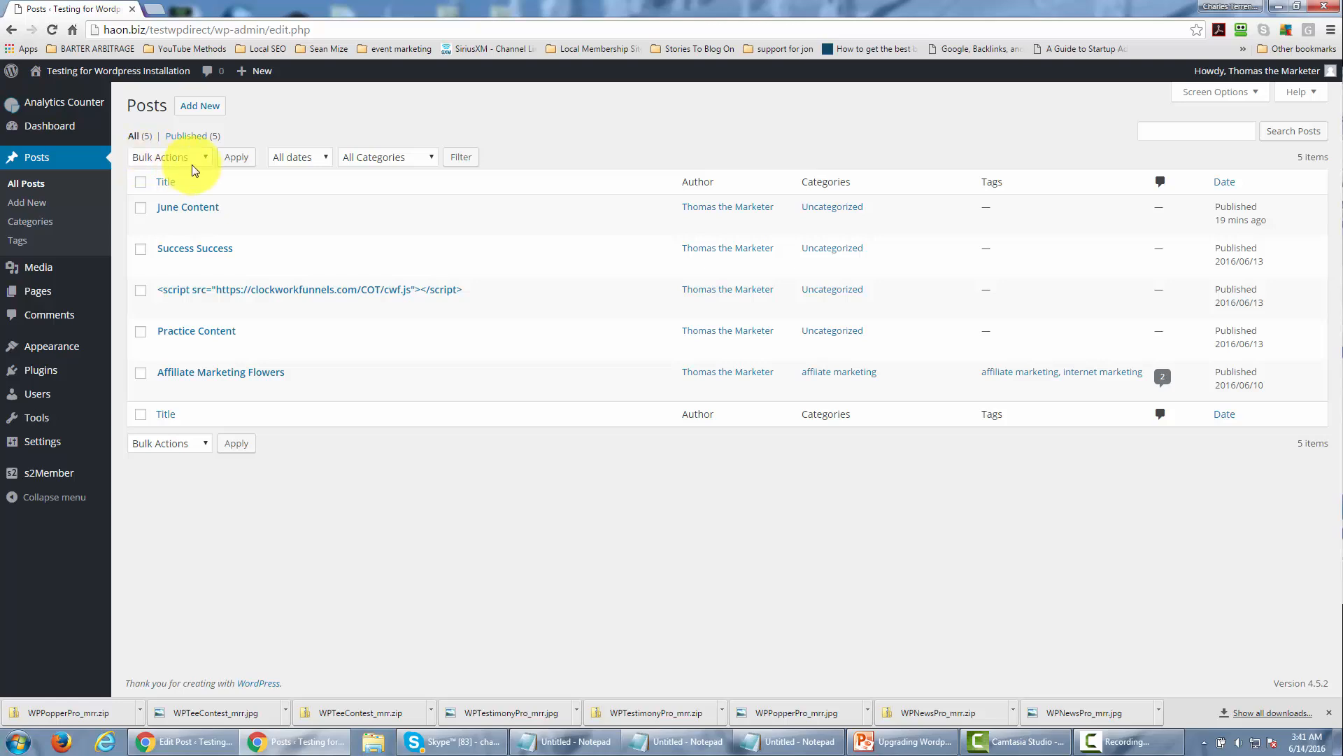
{"action": "left_click", "coordinate": [202, 107]}
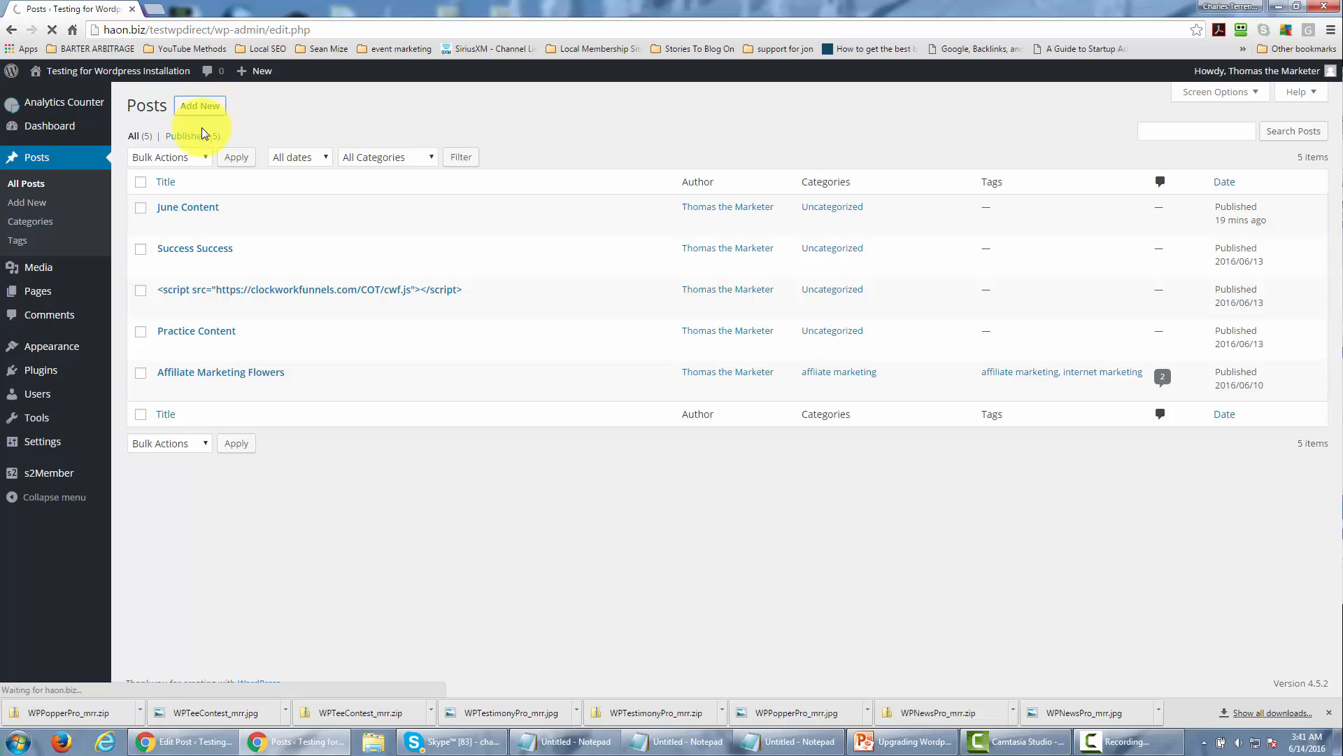
{"action": "left_click", "coordinate": [224, 139]}
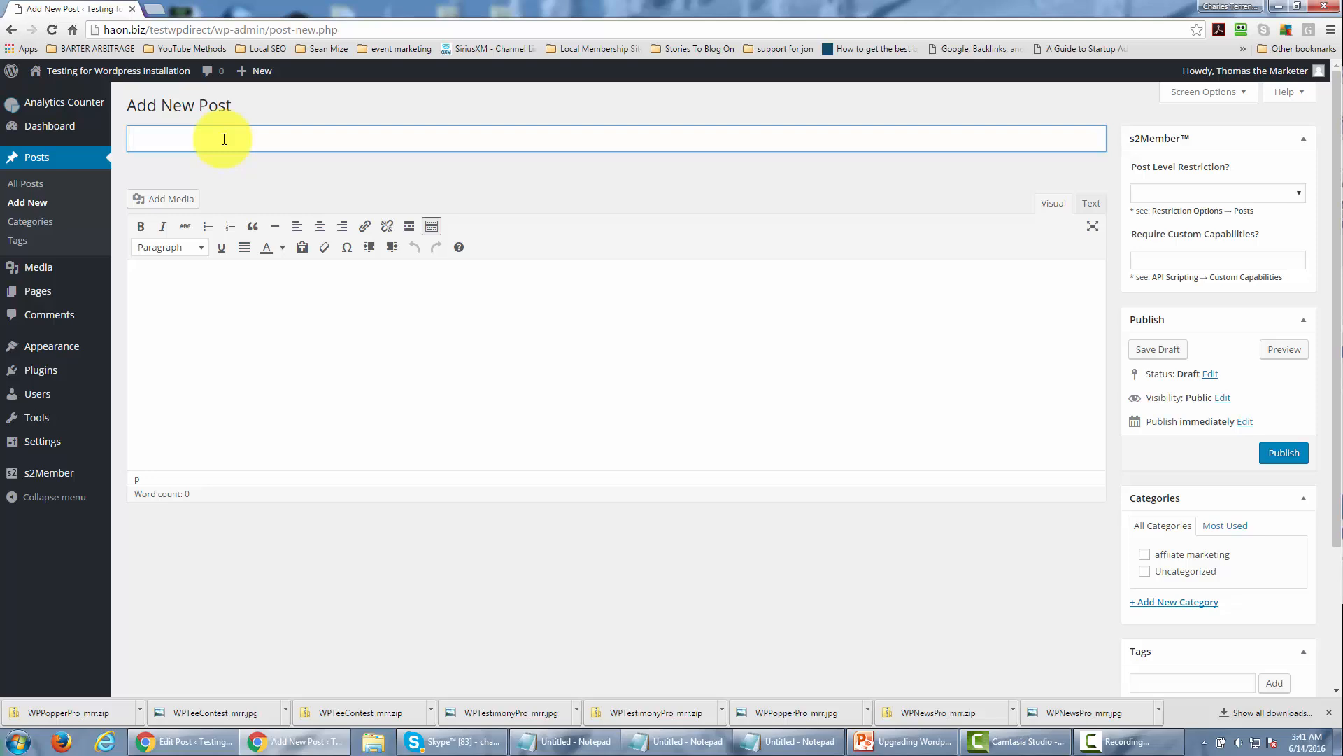
{"action": "type", "text": "Month One"}
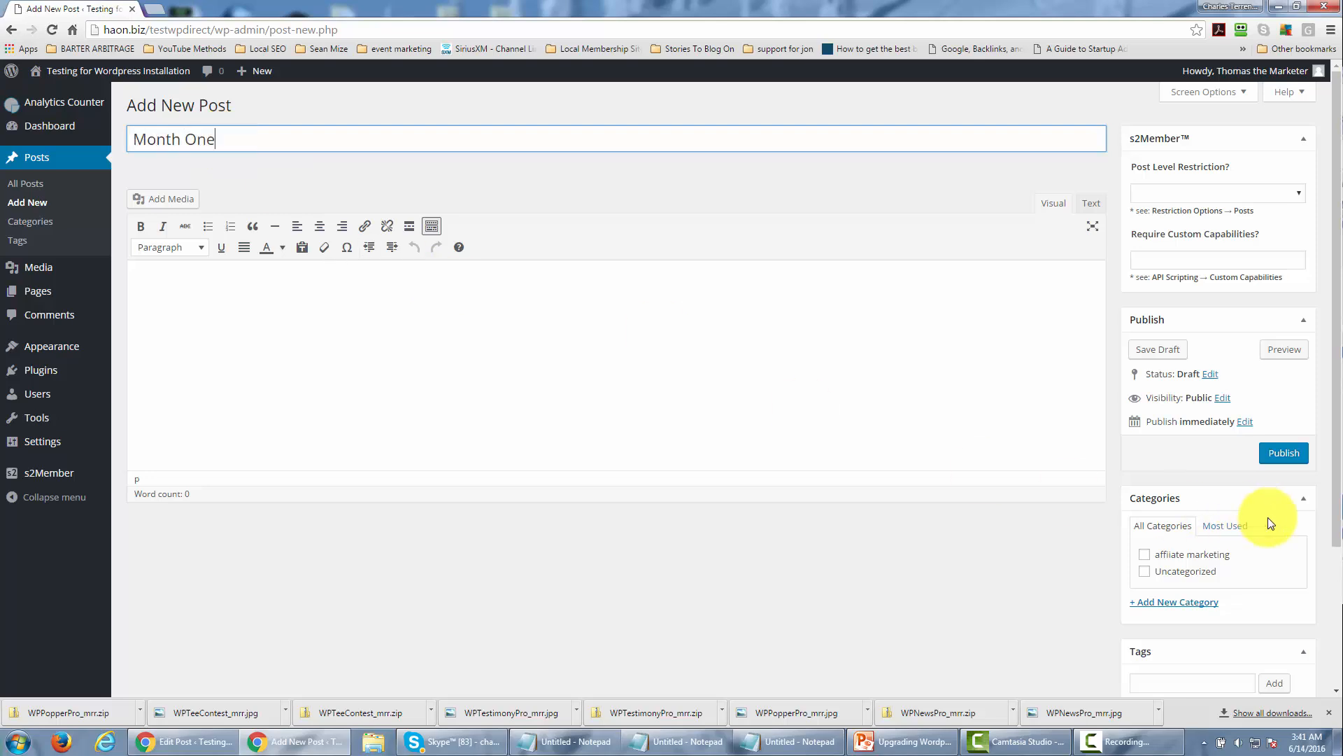
{"action": "left_click", "coordinate": [1281, 456]}
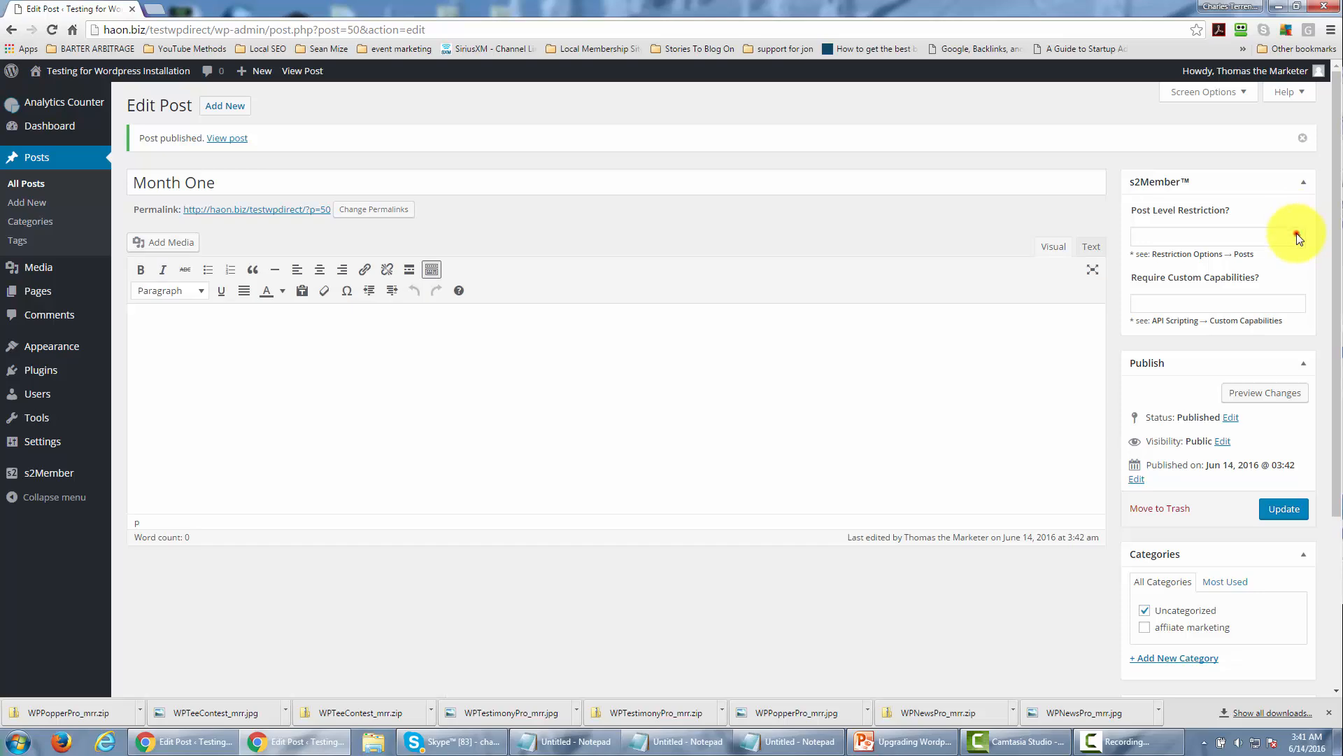
Step: Restrict the Month One post to "Require Level #1 (or higher)" and update it
{"action": "left_click", "coordinate": [1296, 236]}
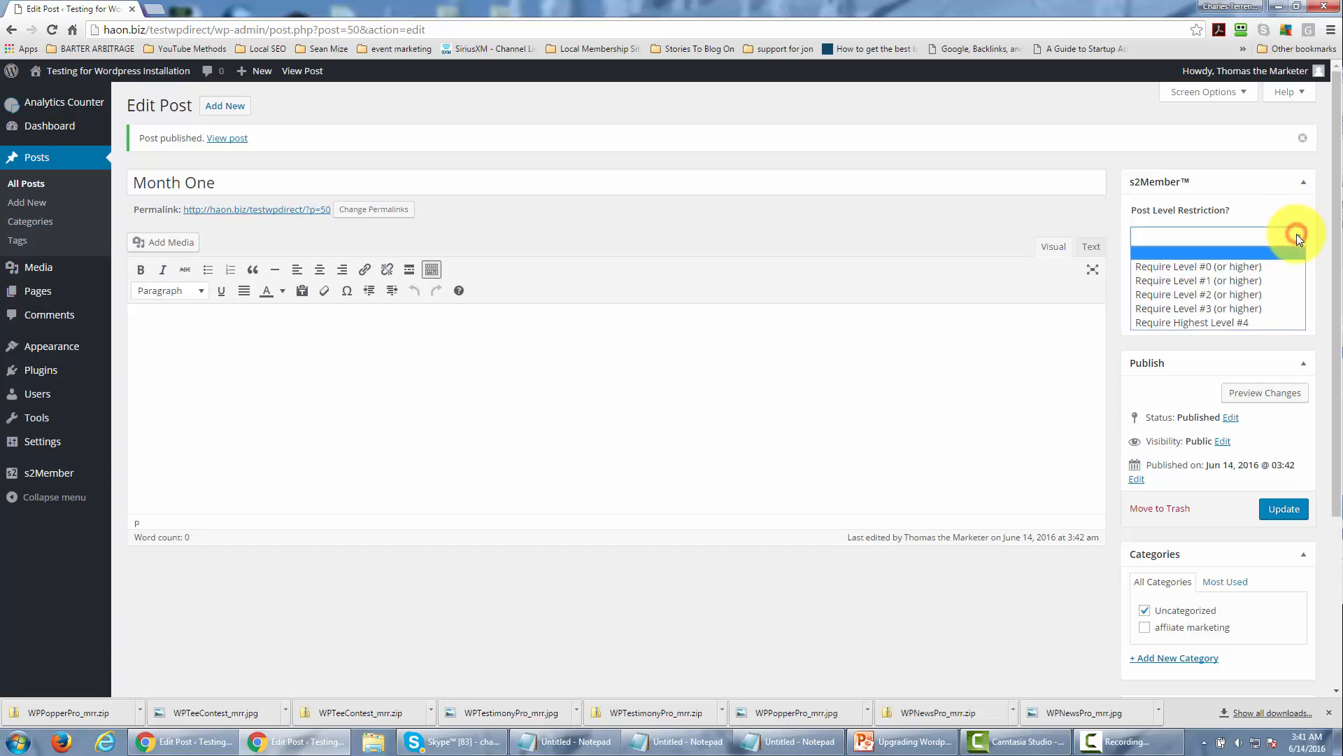
{"action": "left_click", "coordinate": [1273, 280]}
{"action": "left_click", "coordinate": [1273, 510]}
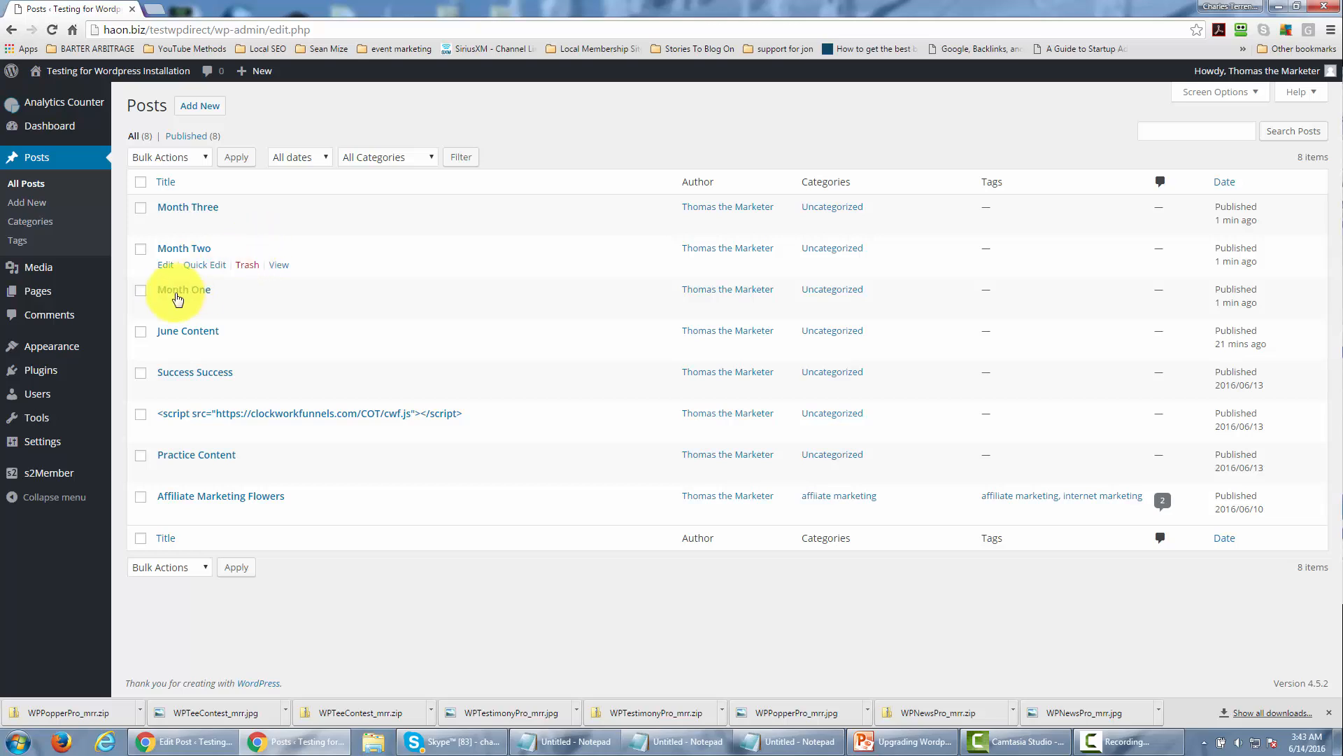
Step: Set the site's permalink structure to Post name and save the change
{"action": "mouse_move", "coordinate": [48, 448]}
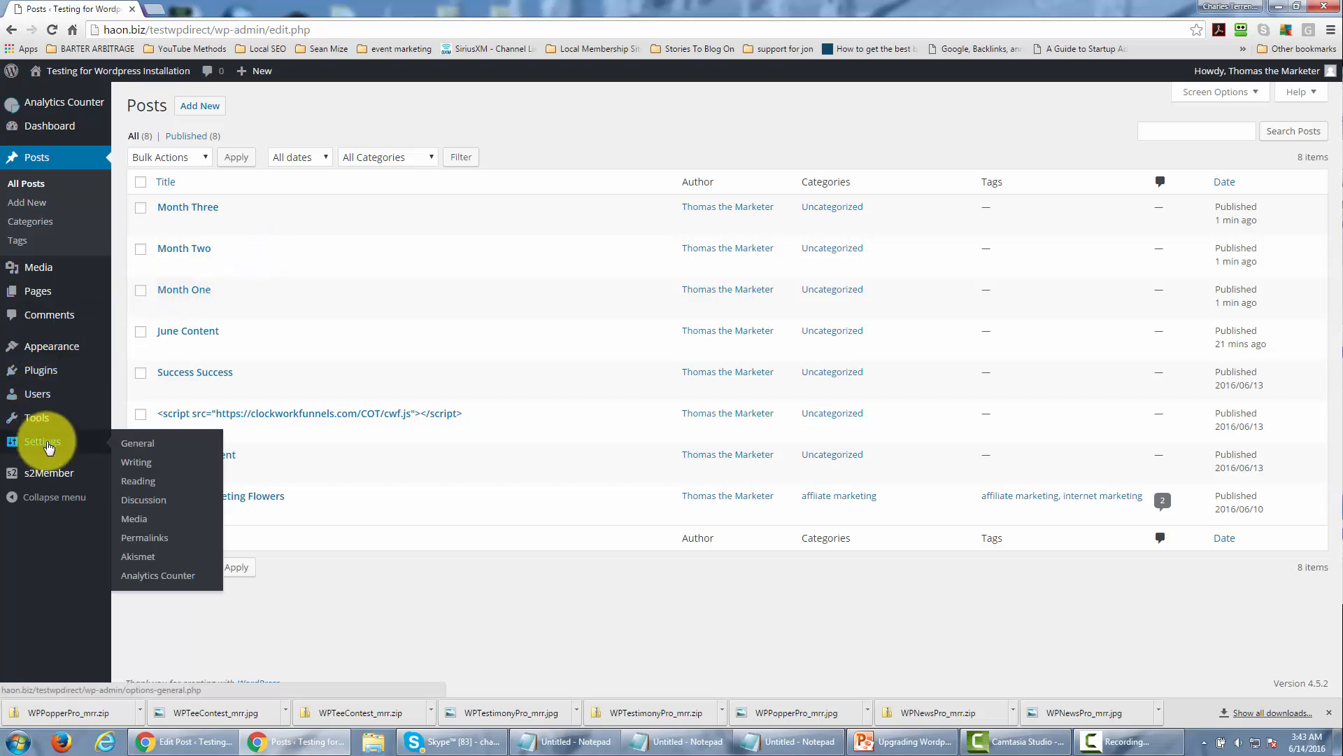
{"action": "left_click", "coordinate": [137, 538]}
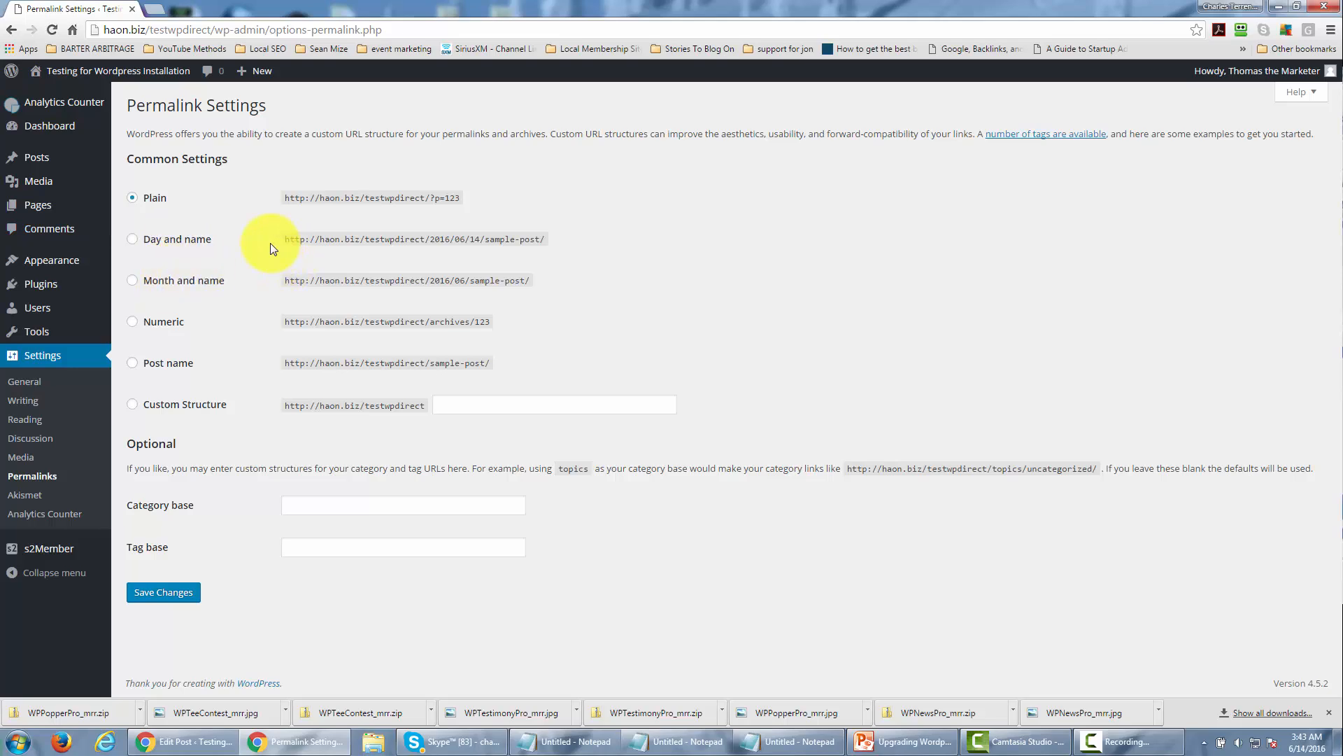
{"action": "left_click", "coordinate": [133, 363]}
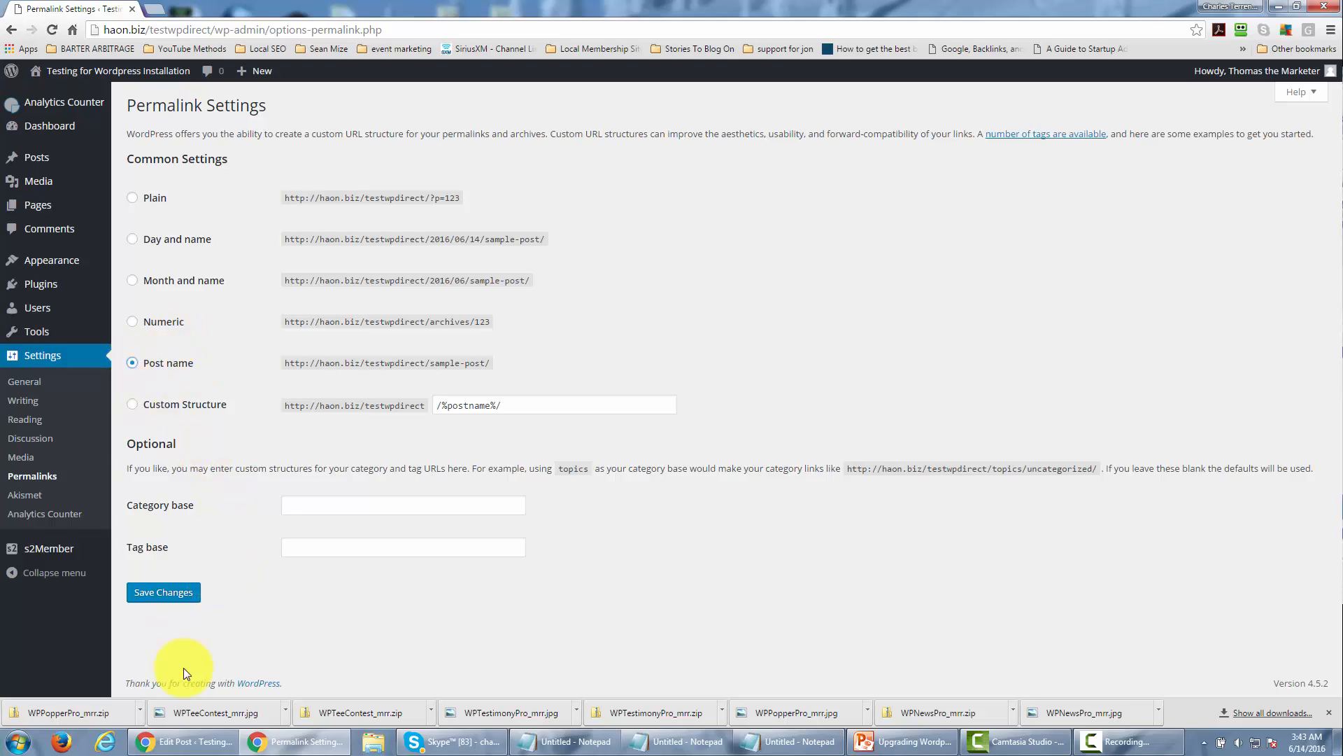
{"action": "left_click", "coordinate": [166, 595]}
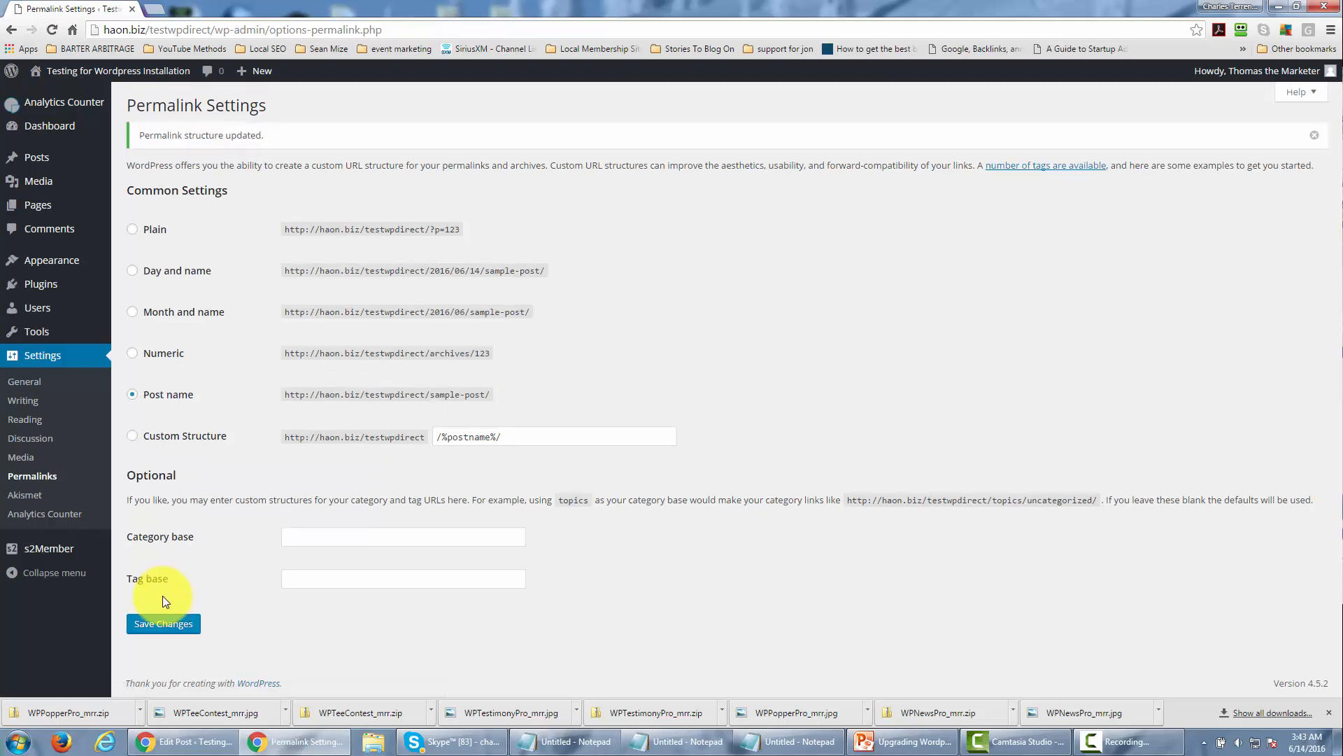
Step: Open the Month One post for editing and extend its title to "Month One: CPA Marketing"
{"action": "mouse_move", "coordinate": [32, 160]}
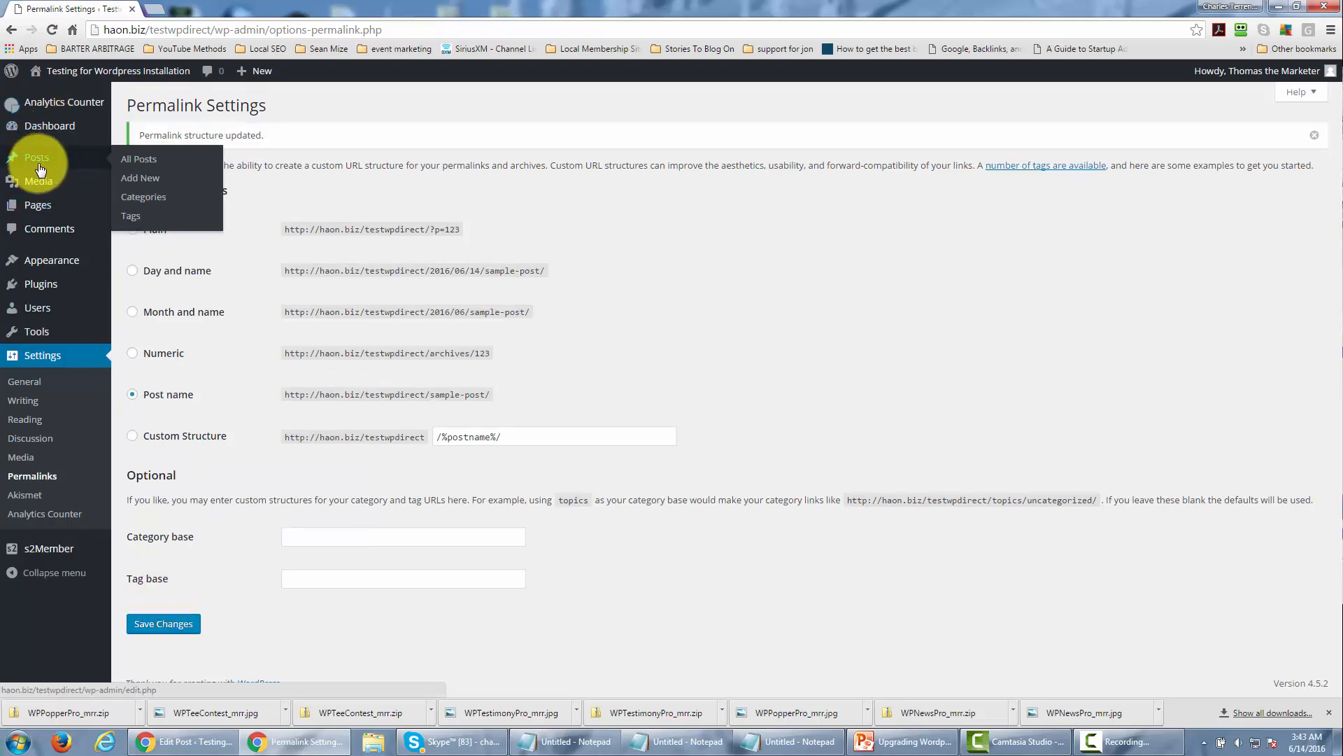
{"action": "left_click", "coordinate": [135, 160]}
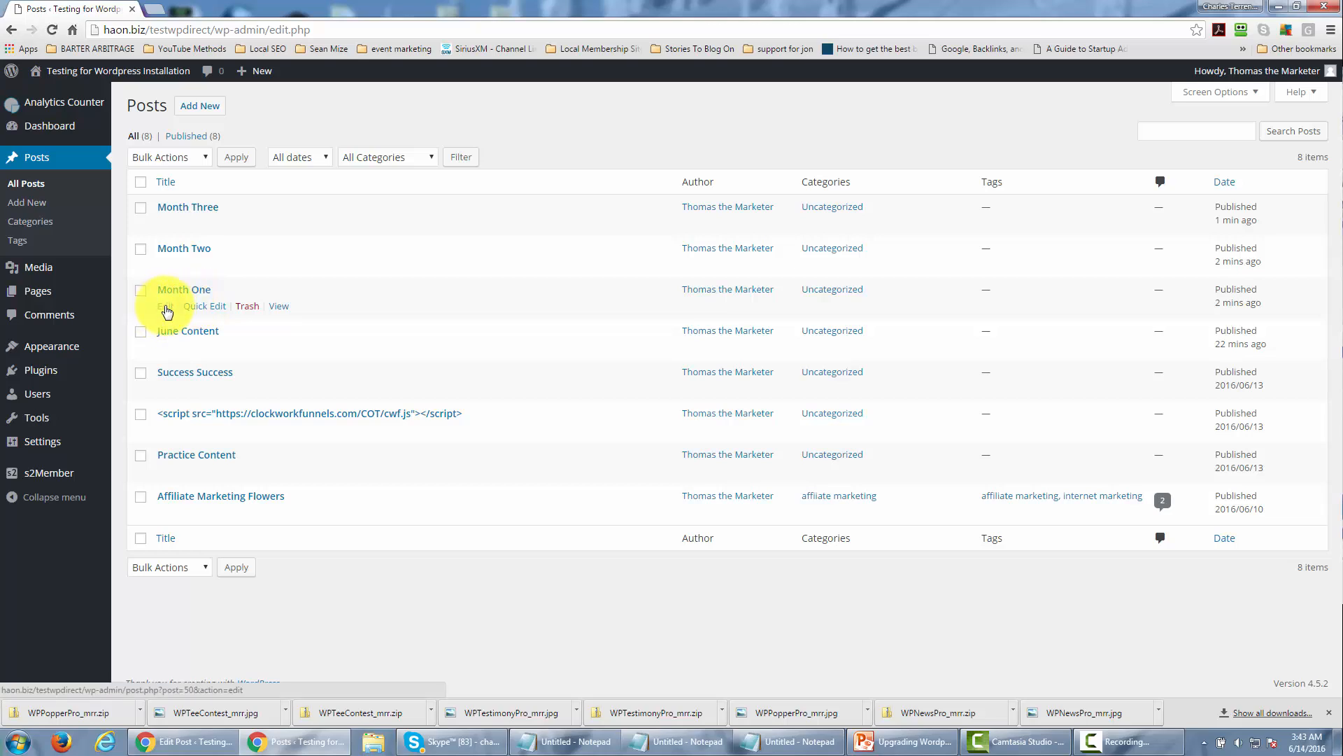
{"action": "left_click", "coordinate": [167, 309]}
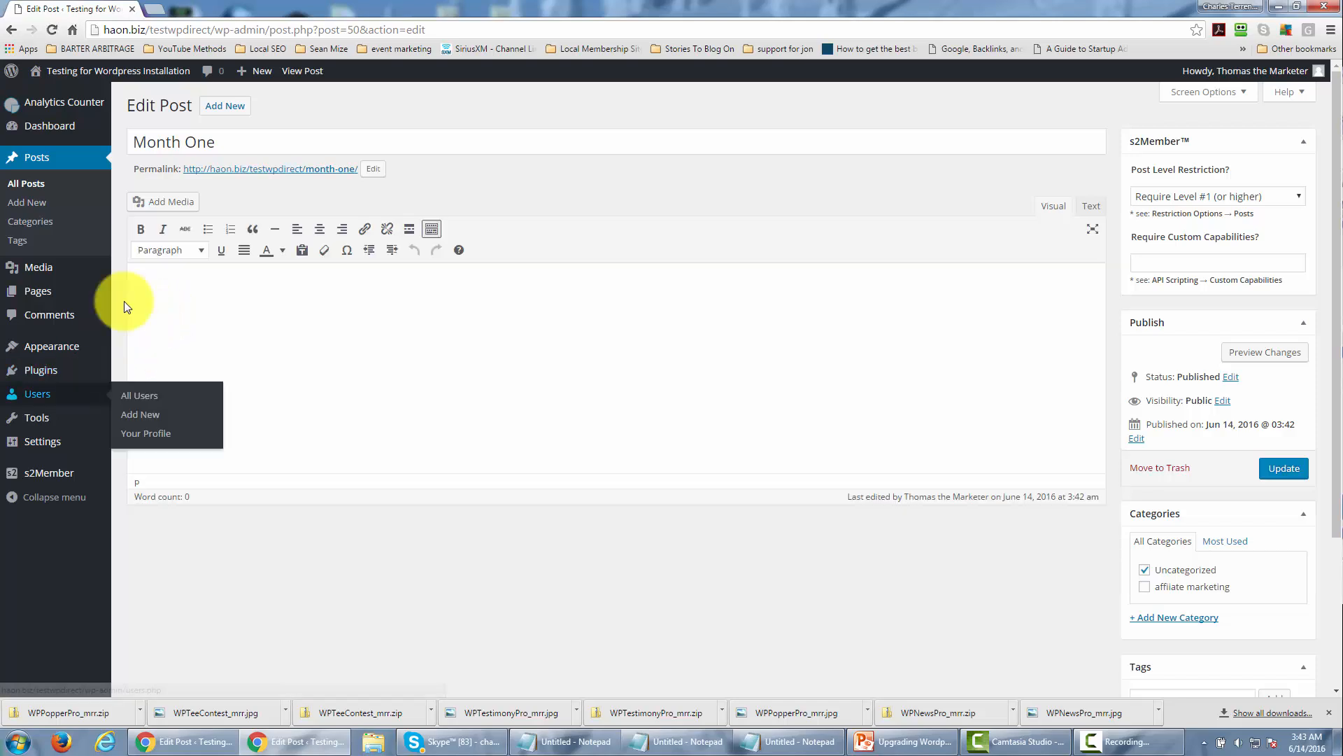
{"action": "left_click", "coordinate": [252, 142]}
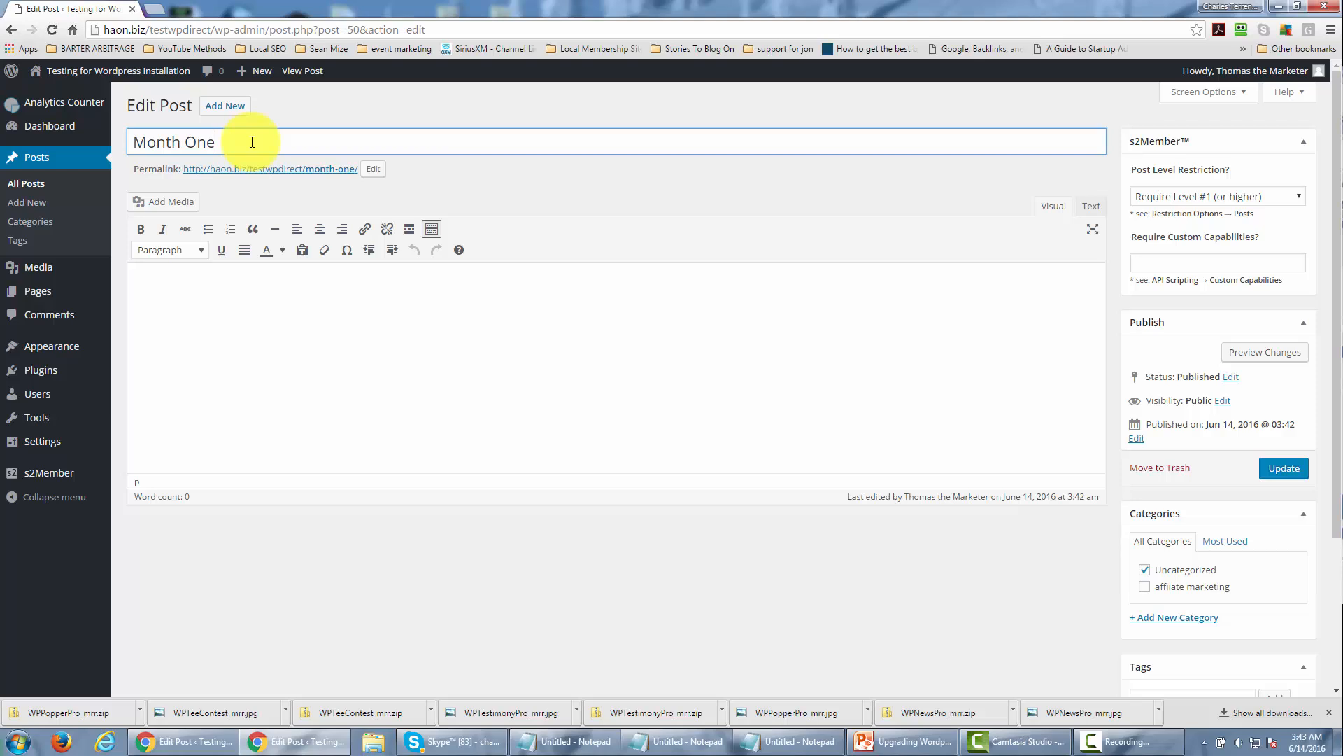
{"action": "type", "text": ": CPA Marketing"}
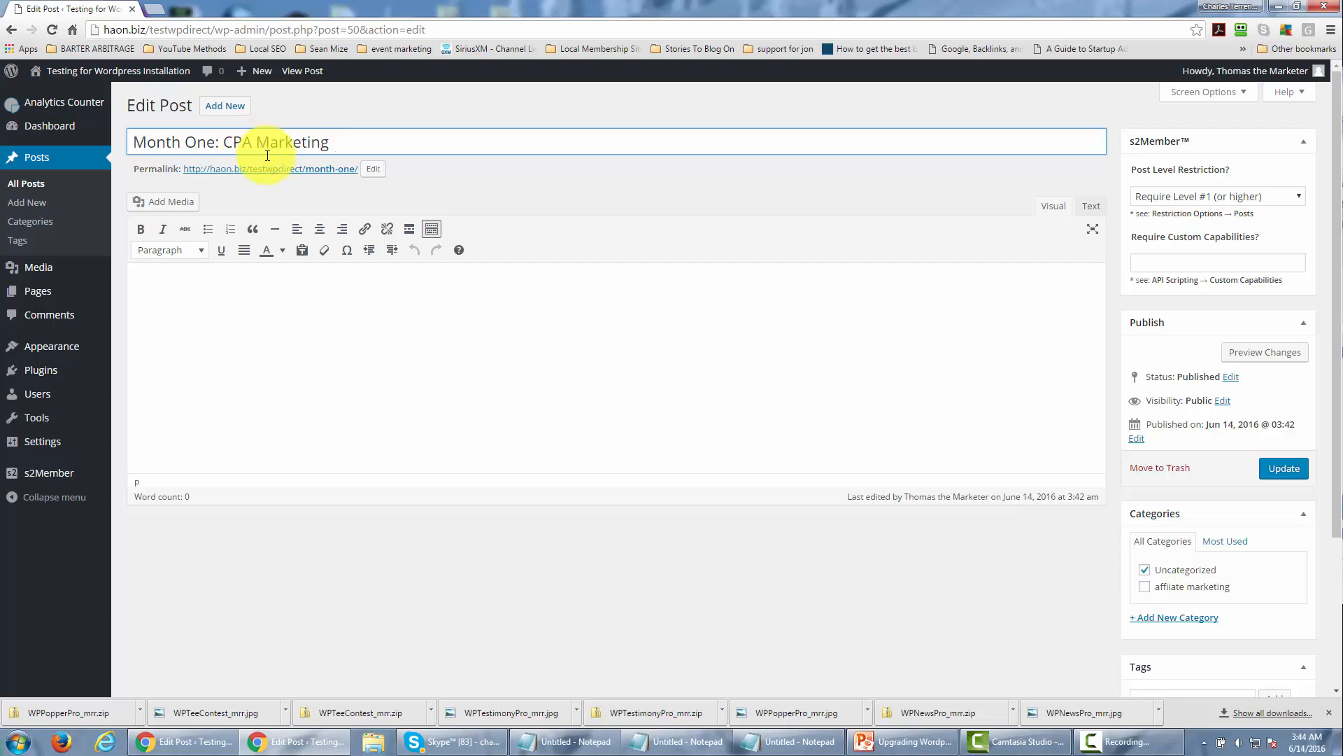
{"action": "left_click", "coordinate": [491, 187]}
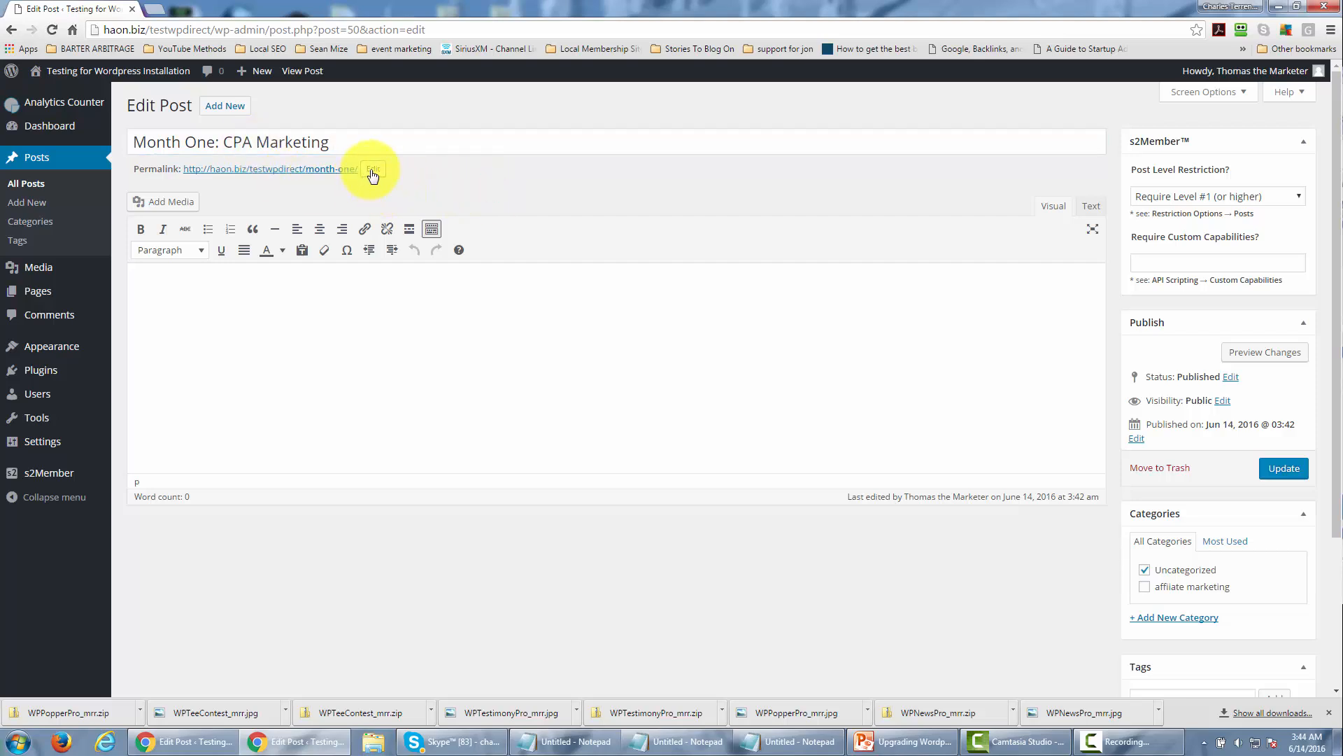
Step: Set the post's permalink slug to "month-one-cpa-marketing-23" and update the post
{"action": "left_click", "coordinate": [371, 170]}
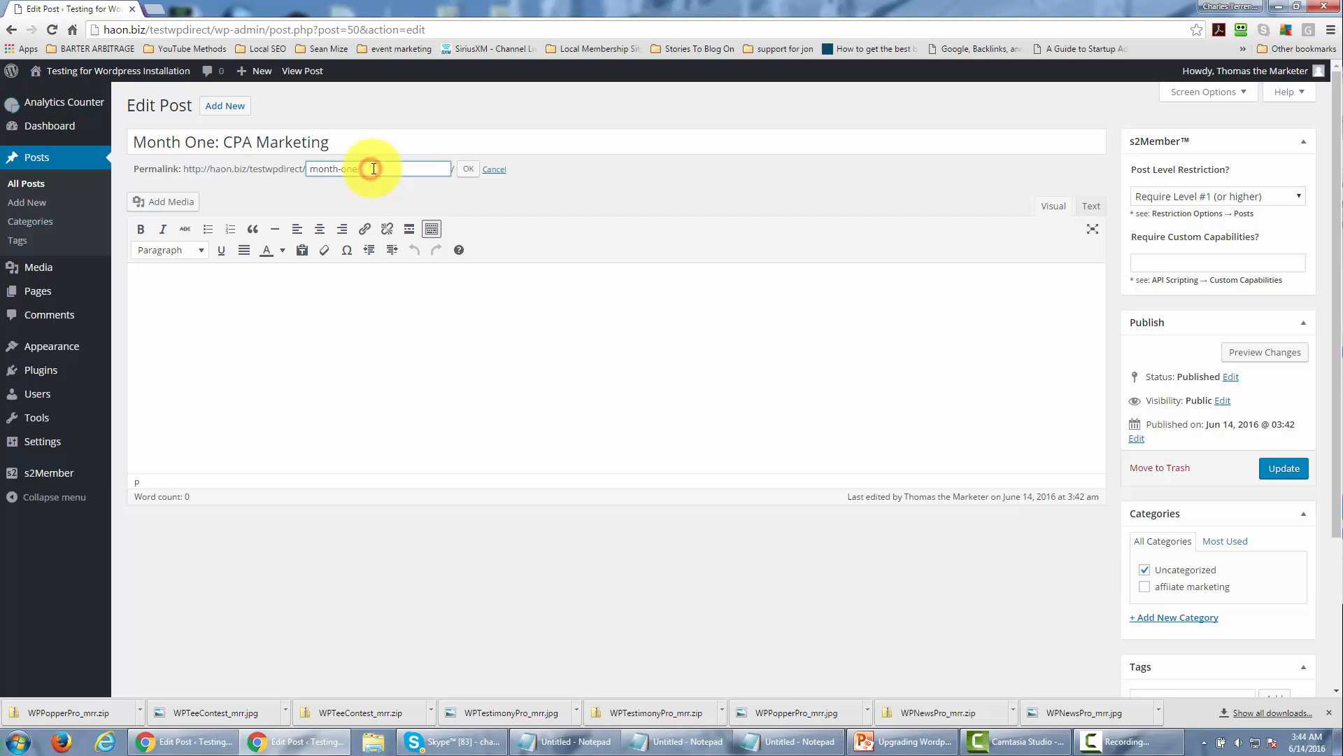
{"action": "type", "text": "-cpa-marketing"}
{"action": "type", "text": "-23"}
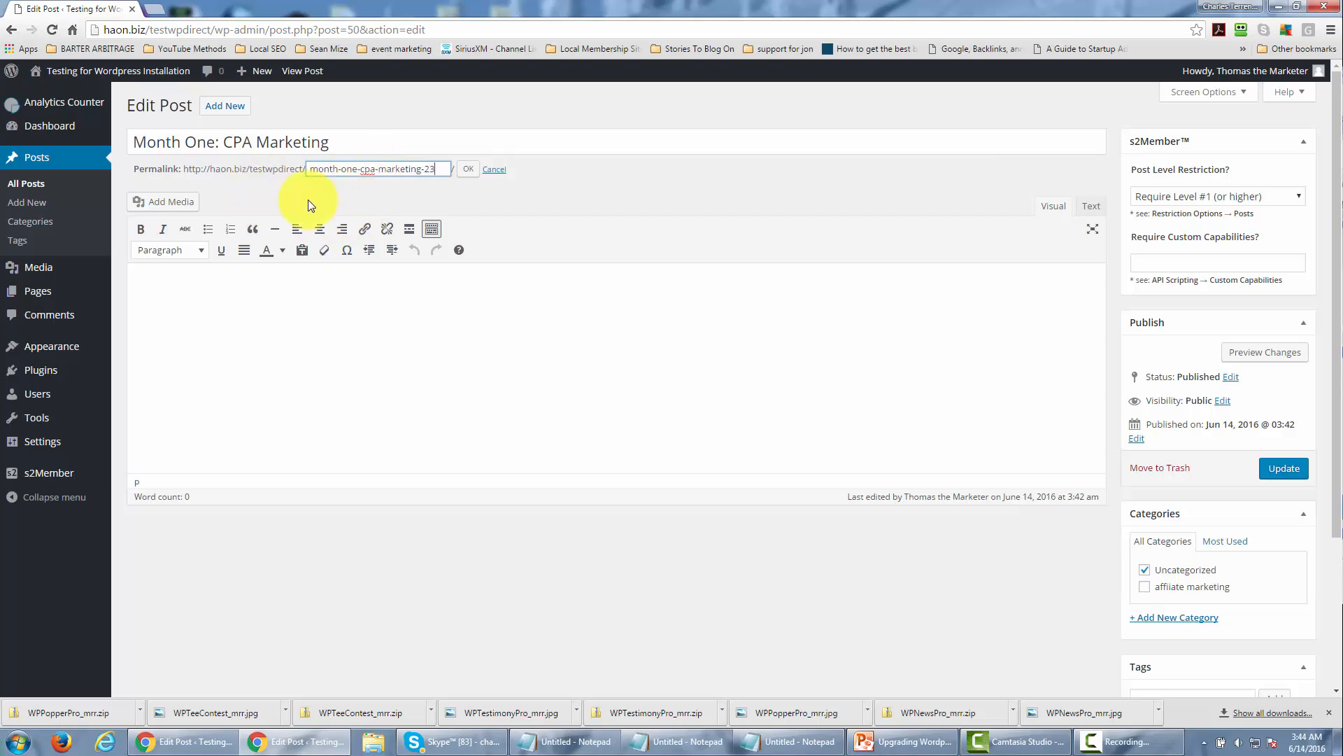
{"action": "left_click", "coordinate": [466, 172]}
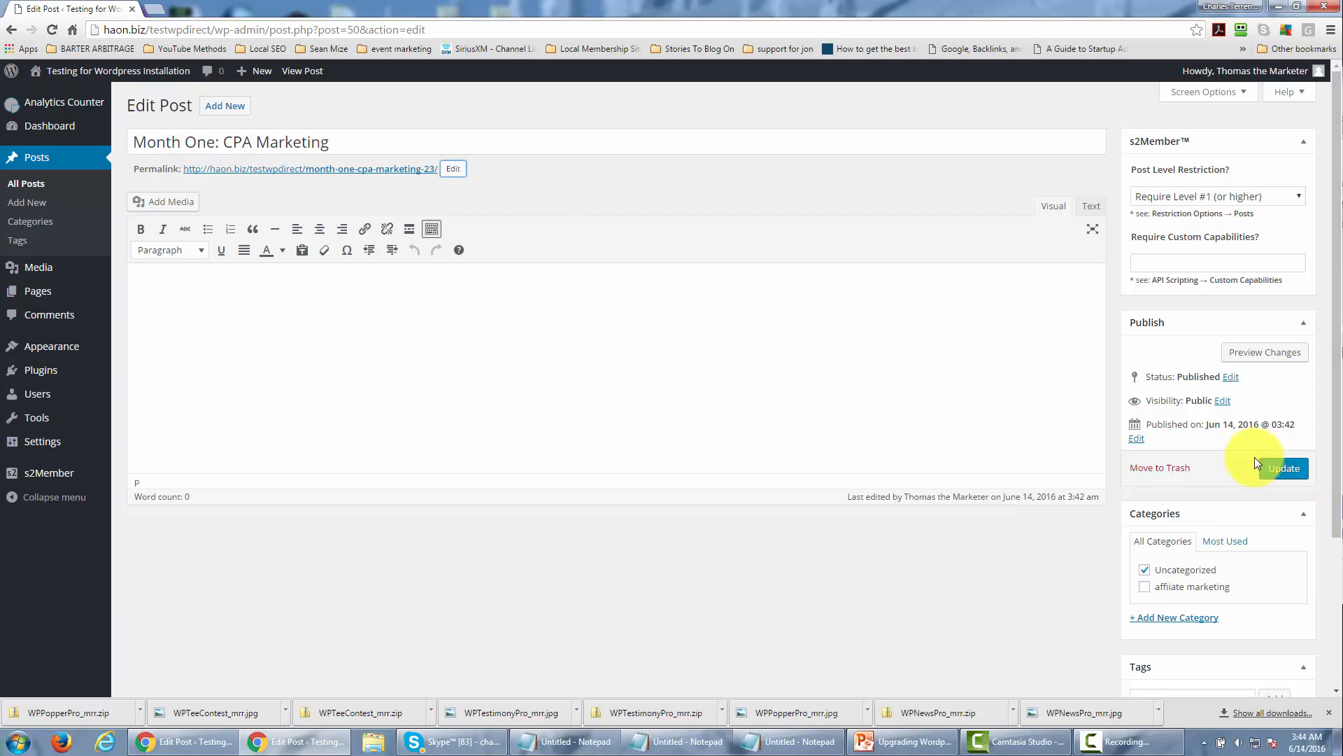
{"action": "left_click", "coordinate": [1275, 469]}
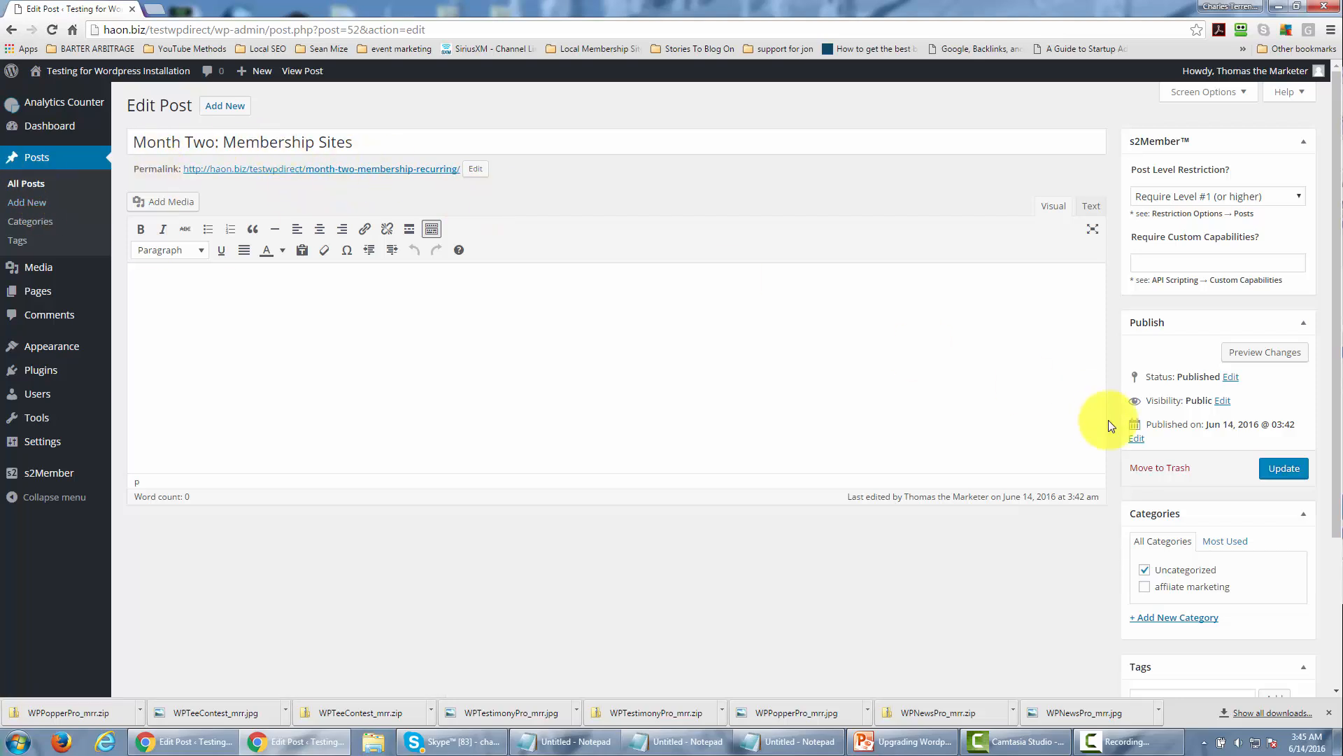
Step: Save the changes to the post titled "Month Two: Membership Sites"
{"action": "left_click", "coordinate": [1269, 470]}
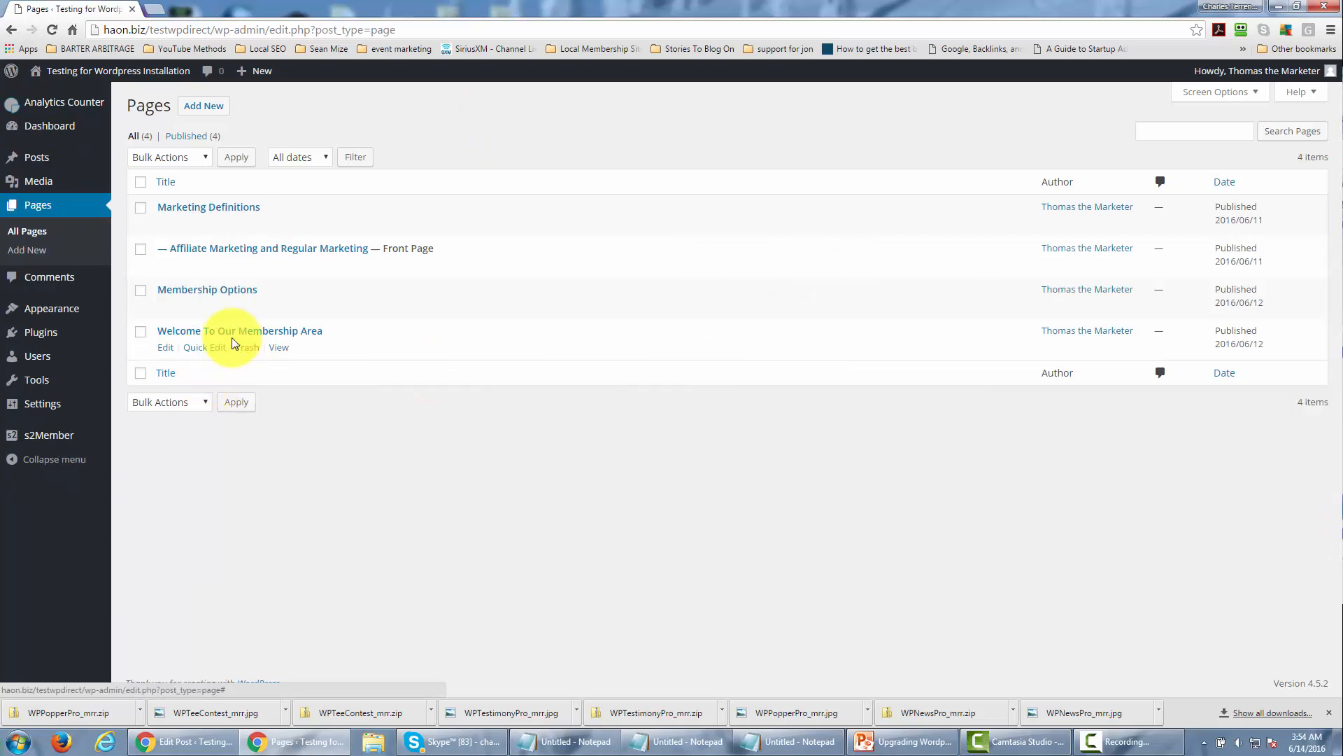
Step: Open the "Welcome To Our Membership Area" page for editing and show its content as plain HTML text
{"action": "mouse_move", "coordinate": [202, 355]}
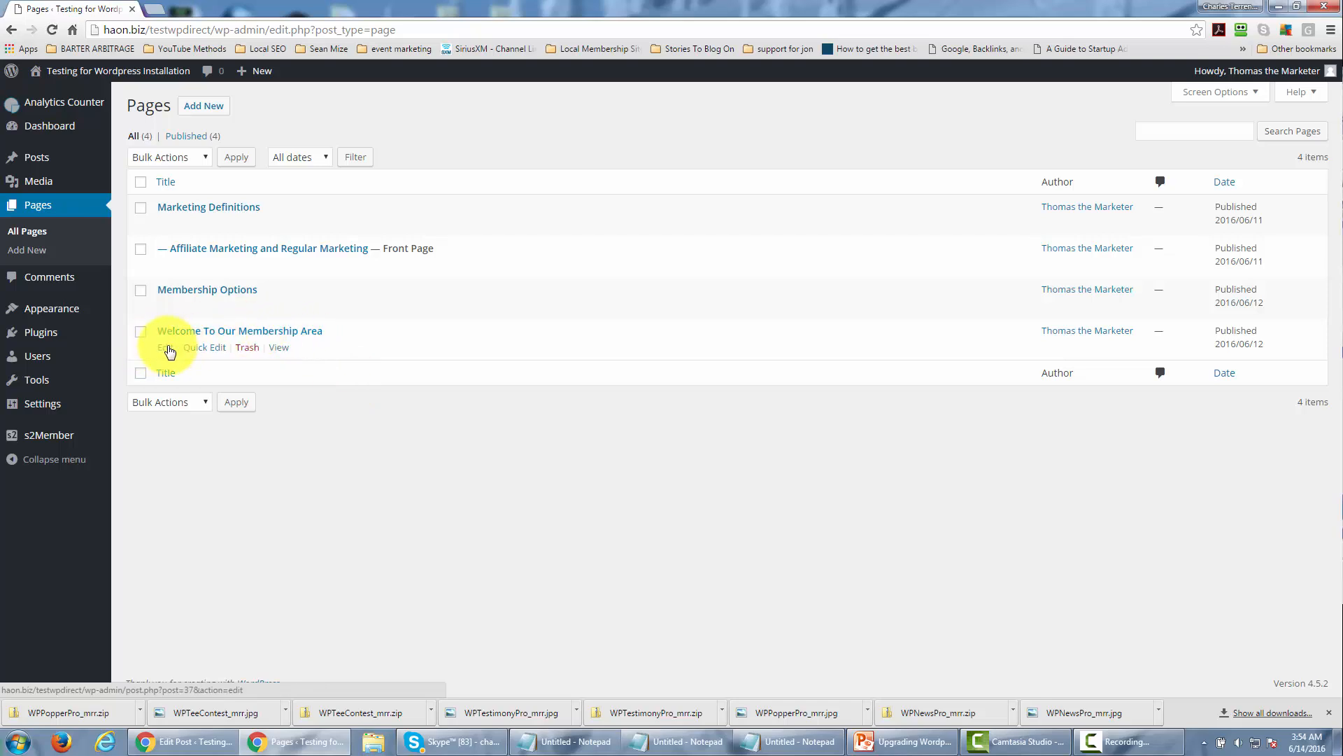
{"action": "left_click", "coordinate": [170, 349]}
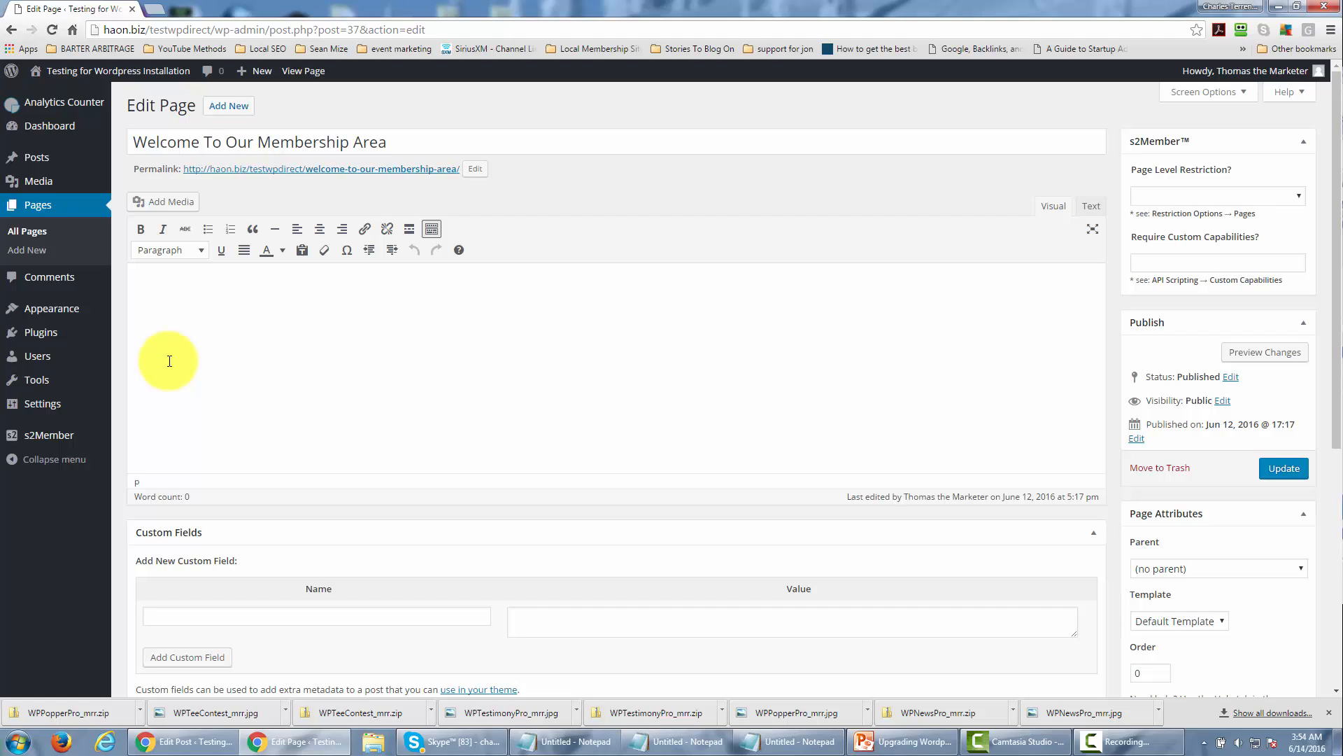
{"action": "left_click", "coordinate": [1090, 206]}
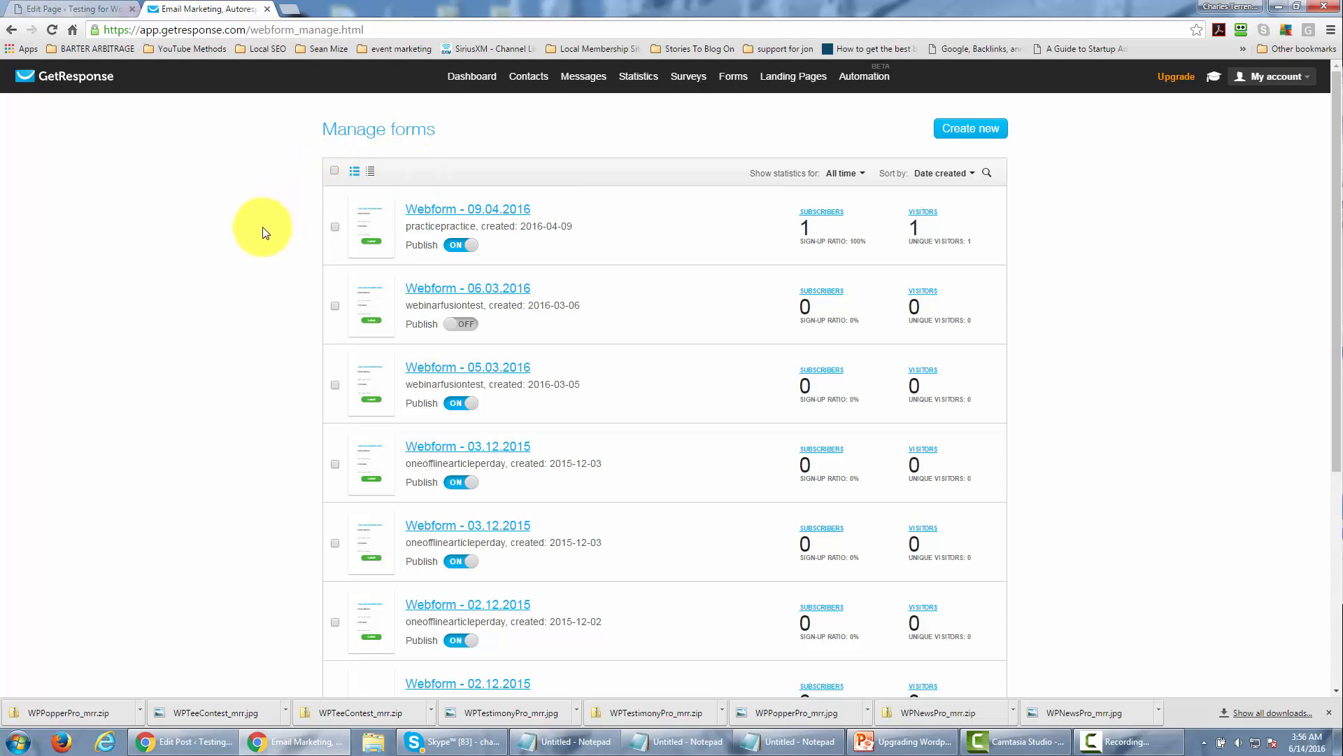
Step: In GetResponse, open the web form "Webform - 09.04.2016" in the form creator, then save and publish it
{"action": "left_click", "coordinate": [489, 214]}
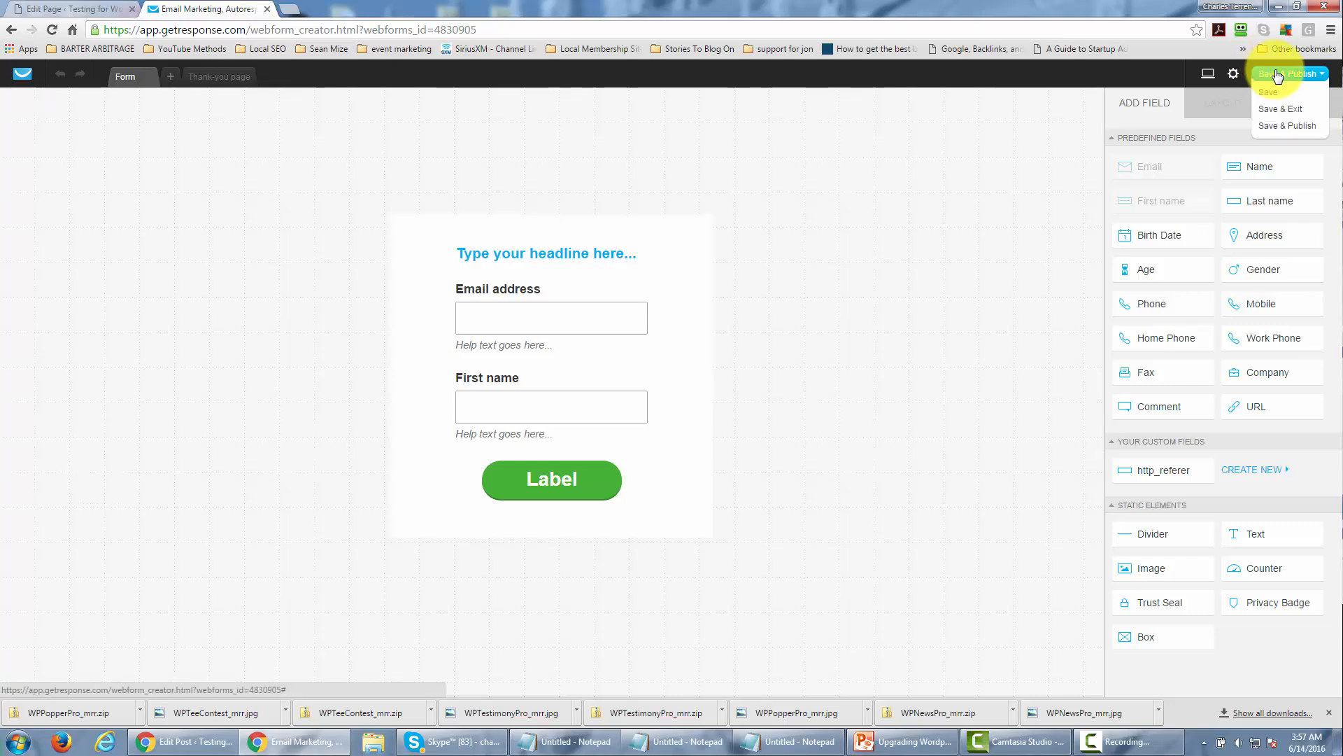
{"action": "mouse_move", "coordinate": [1299, 82]}
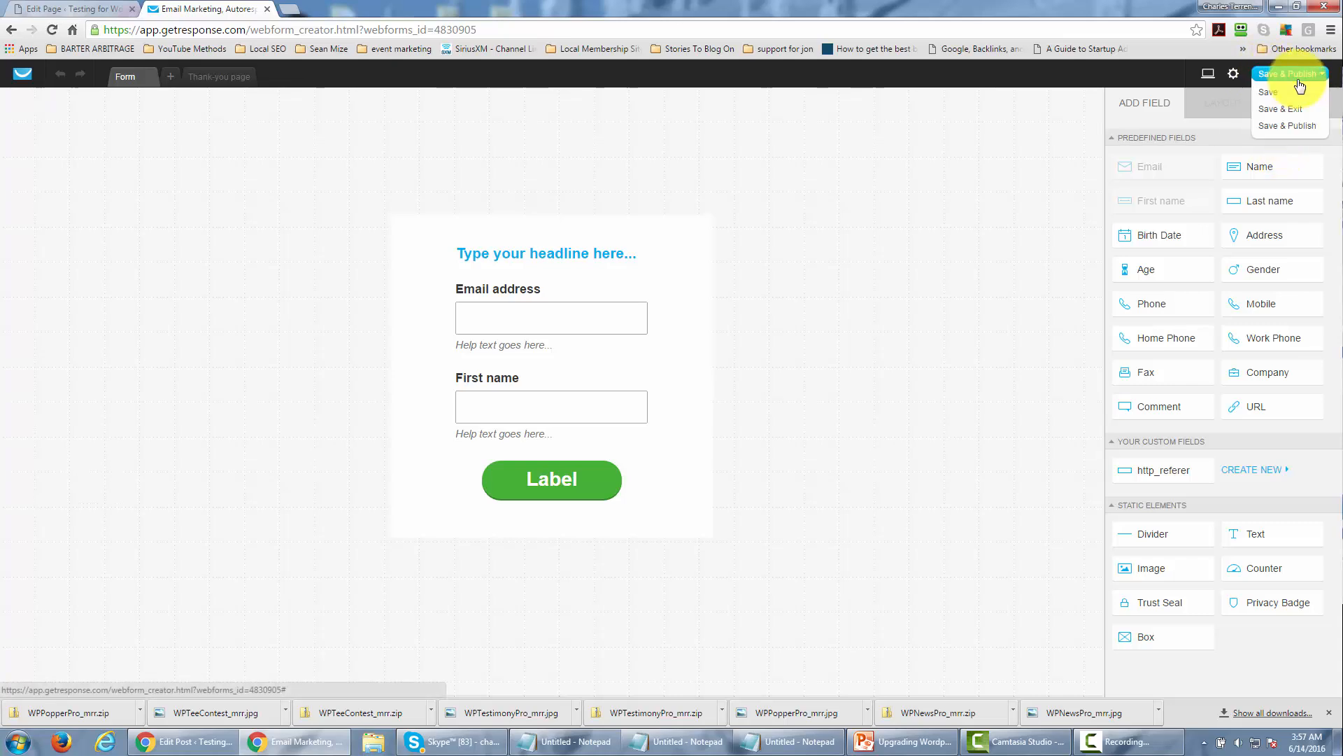
{"action": "left_click", "coordinate": [1283, 126]}
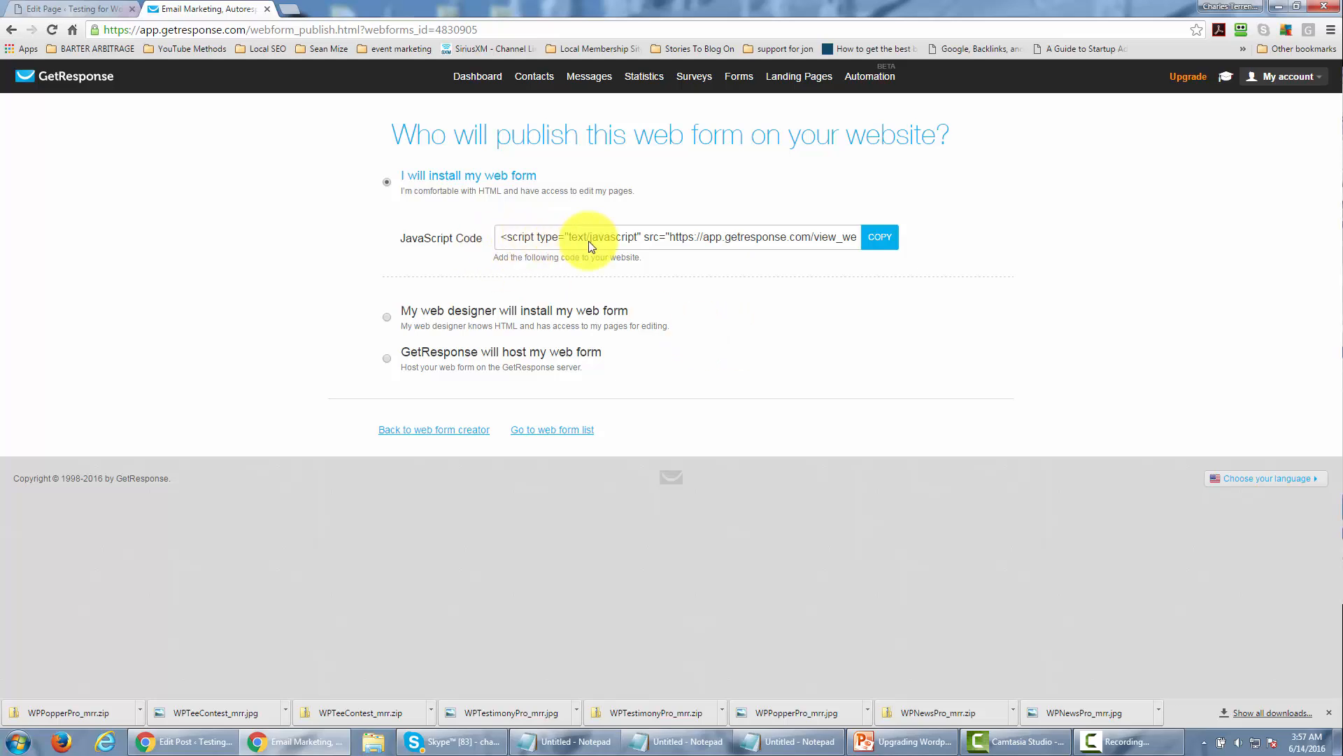
Step: Copy the web form's JavaScript code and return to the WordPress page being edited
{"action": "left_click", "coordinate": [878, 238]}
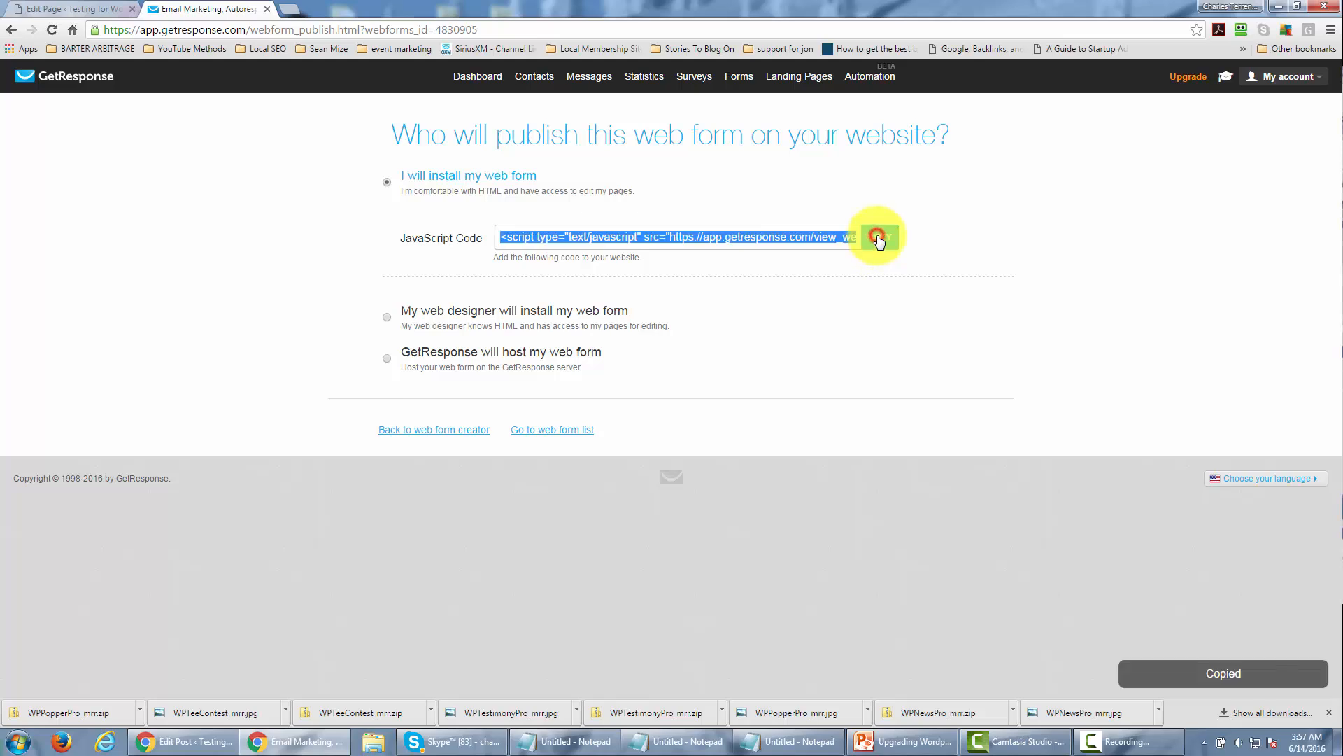
{"action": "right_click", "coordinate": [715, 244]}
{"action": "left_click", "coordinate": [743, 256]}
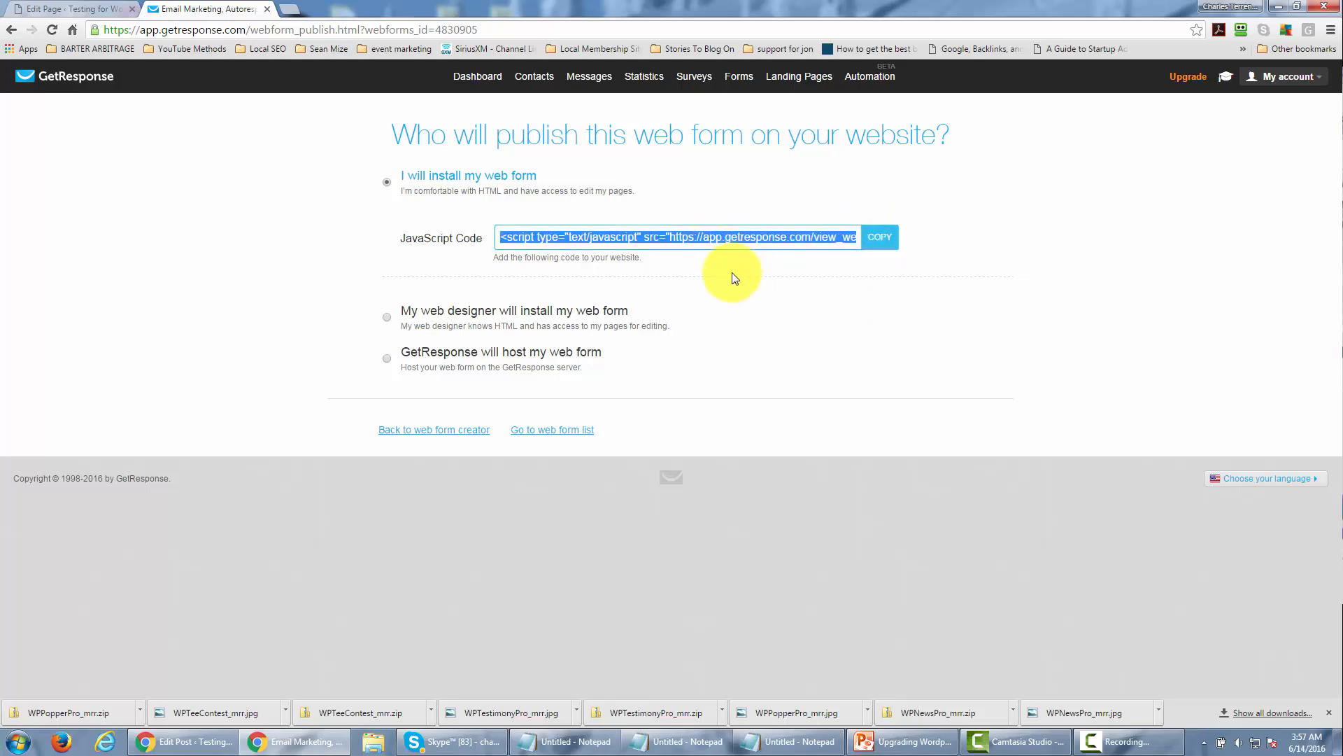
{"action": "left_click", "coordinate": [98, 4]}
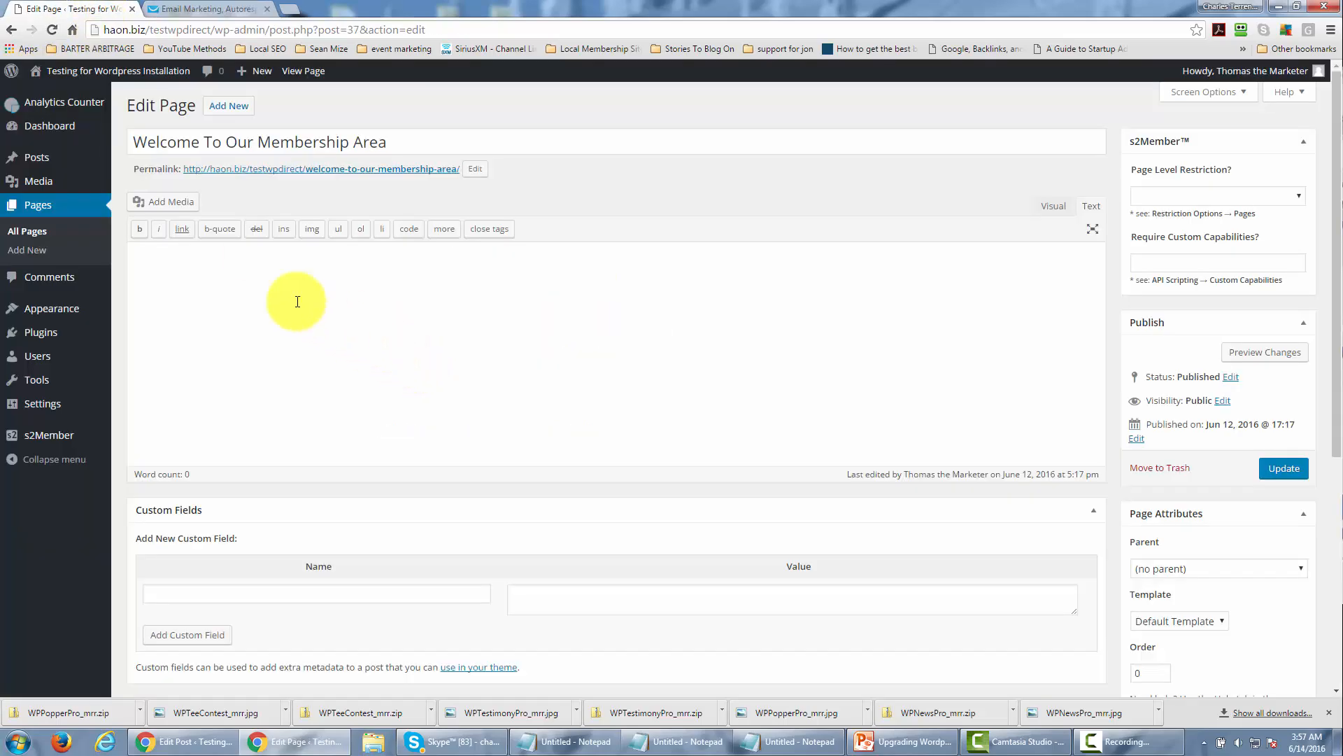
Step: Add the copied GetResponse form script to the page content, wrapped in <center> and </center> tags
{"action": "left_click", "coordinate": [198, 257]}
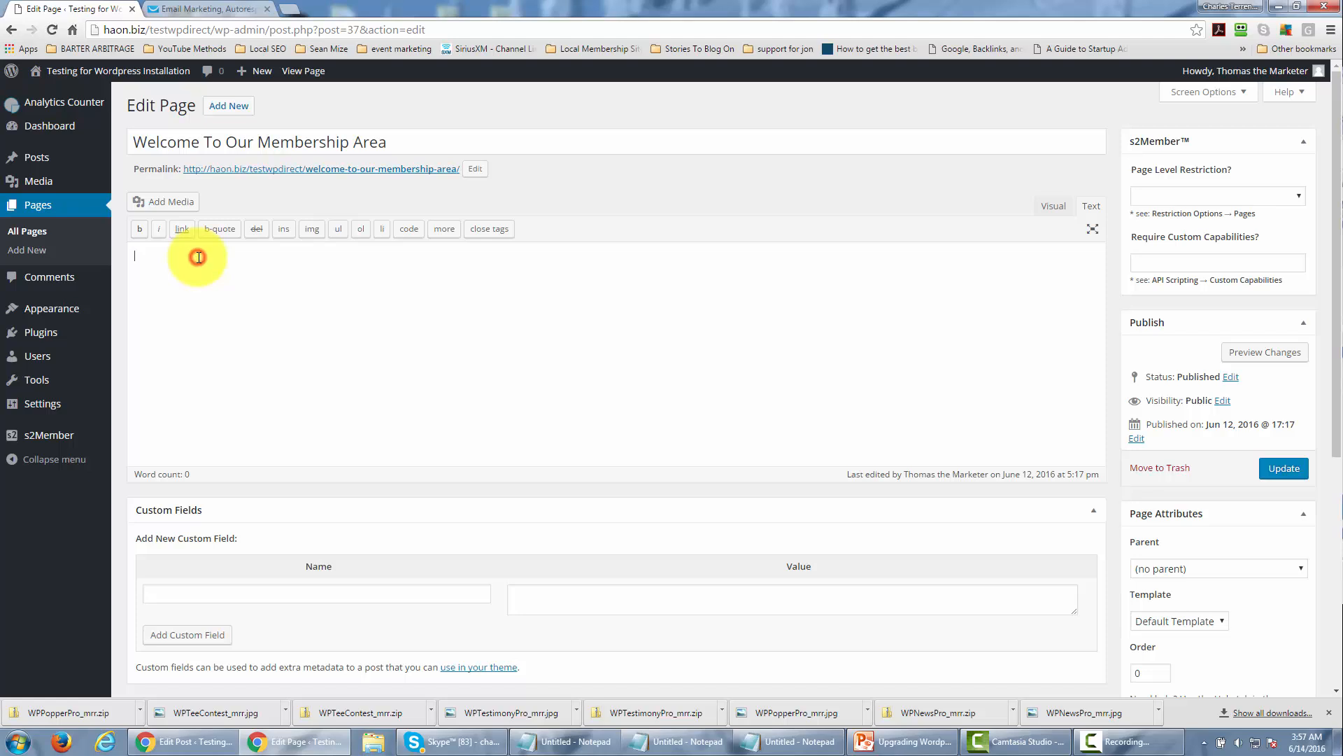
{"action": "type", "text": "<center>"}
{"action": "key", "text": "ctrl+v"}
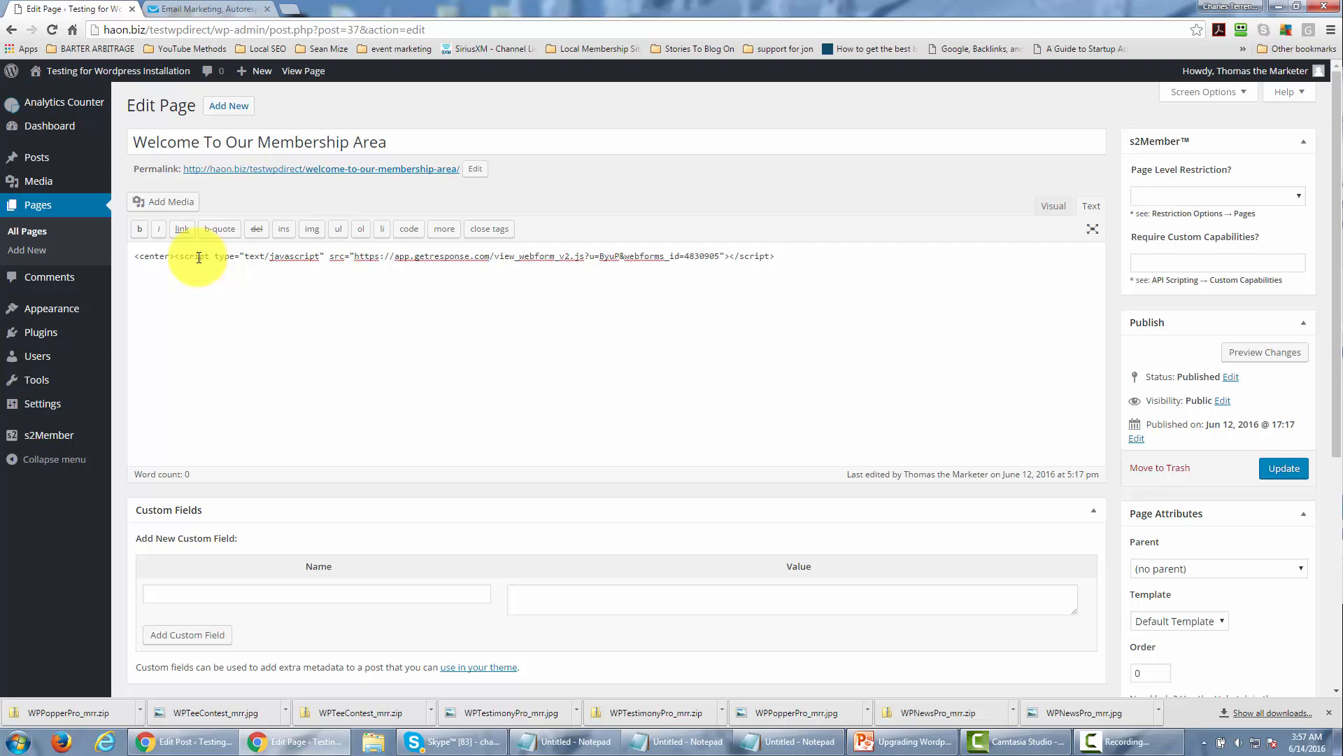
{"action": "type", "text": "</center>"}
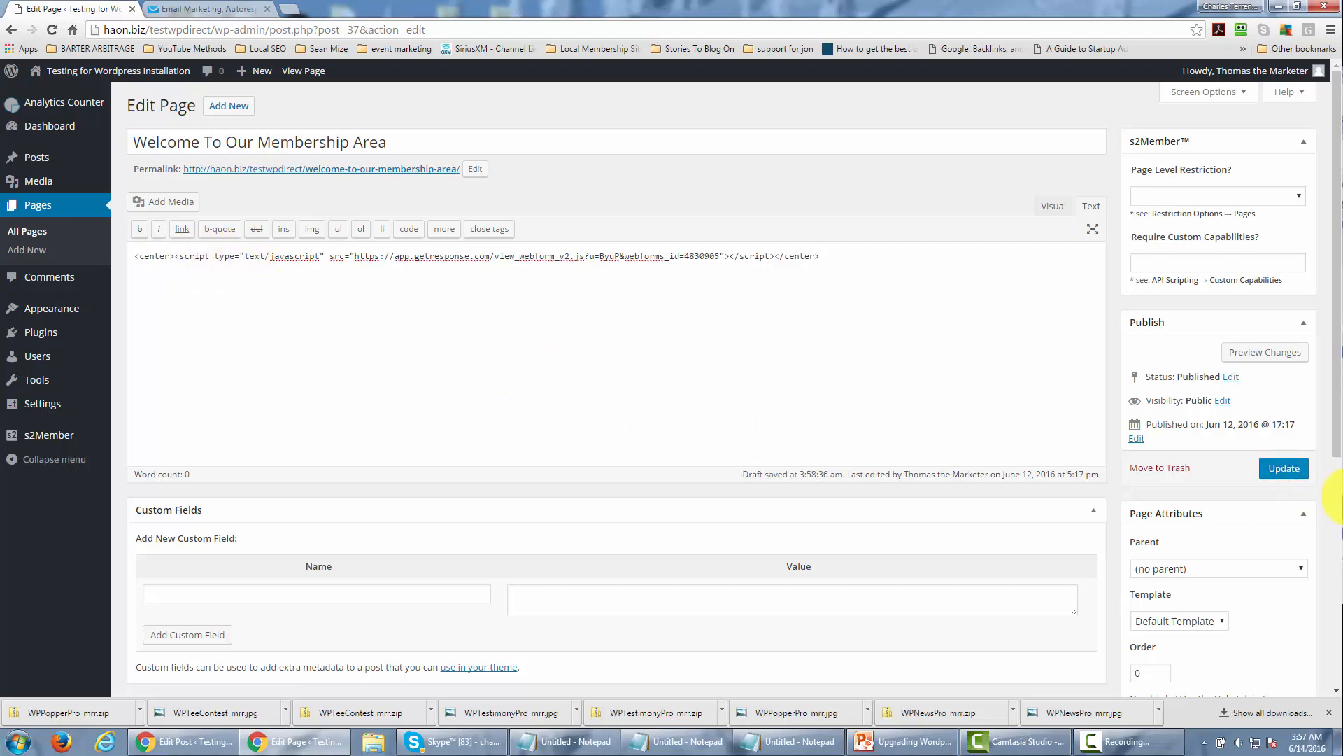
Step: Update the "Welcome To Our Membership Area" page and view it on the live site
{"action": "left_click", "coordinate": [1291, 481]}
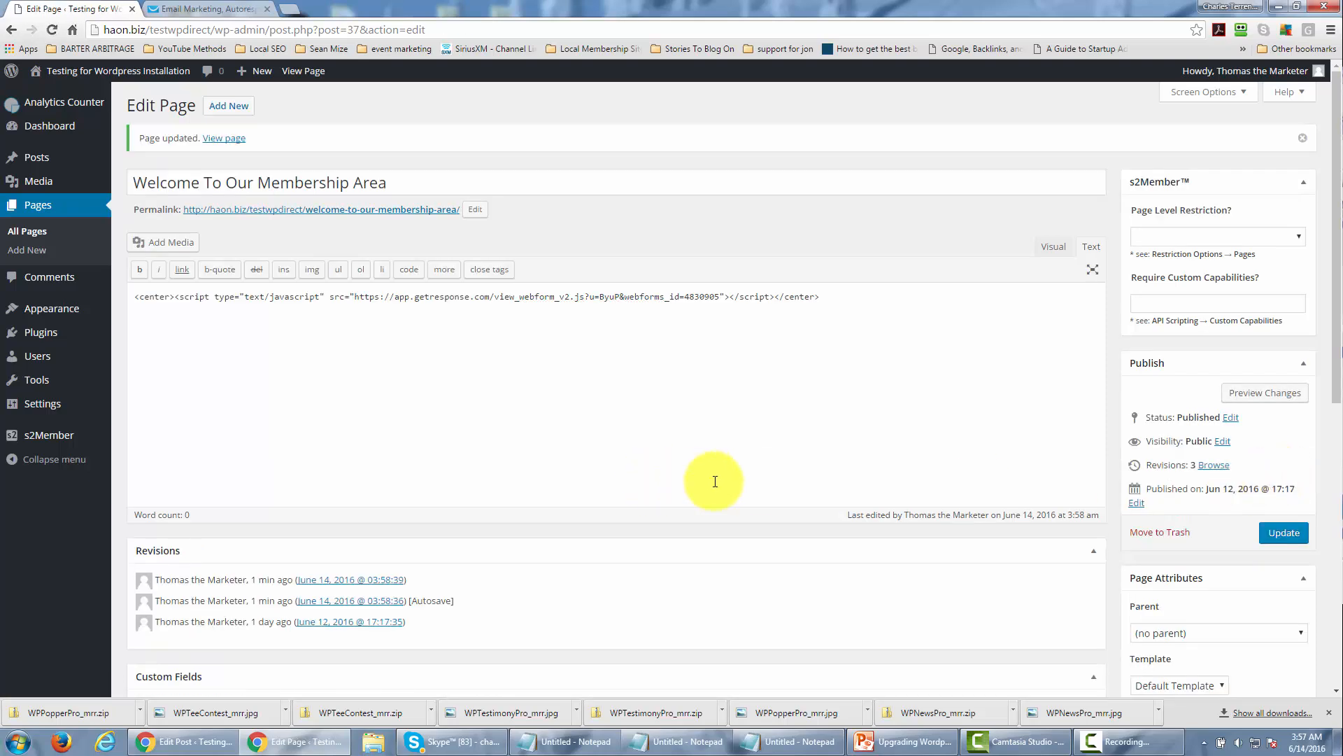
{"action": "left_click", "coordinate": [230, 139]}
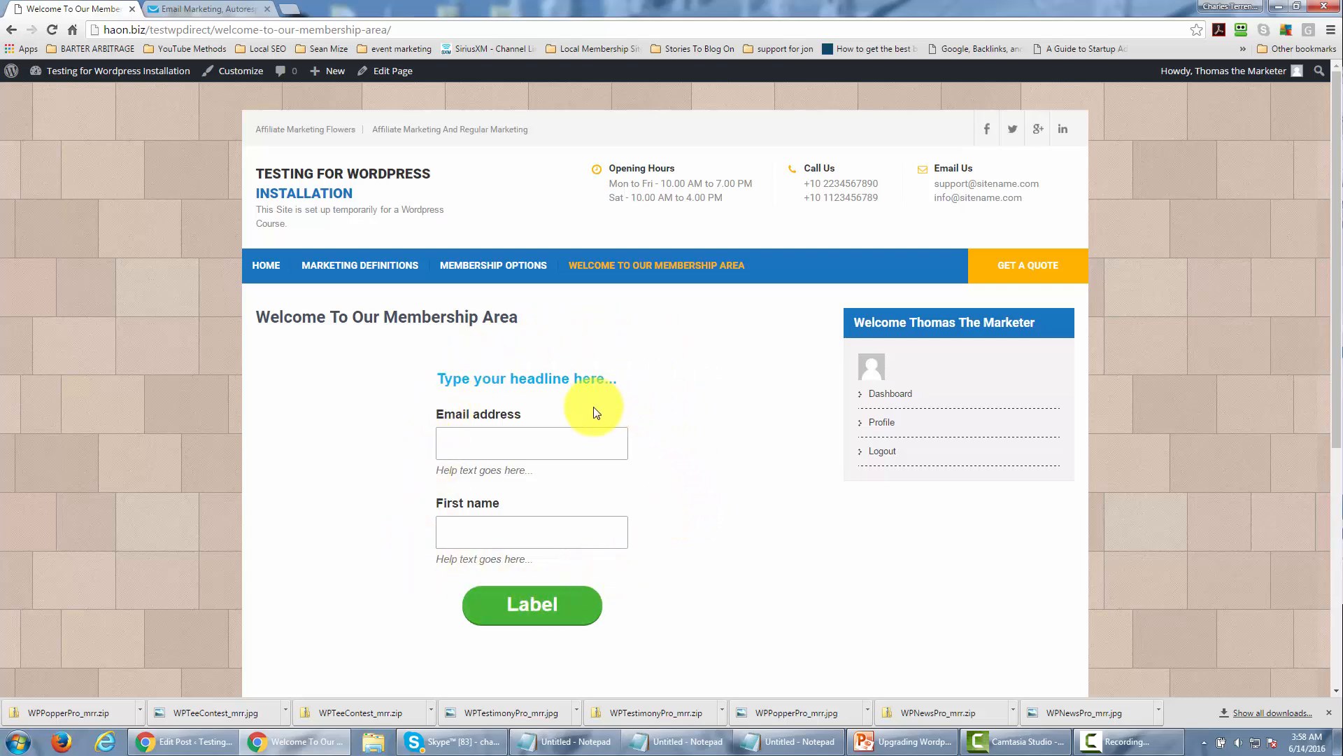
Step: In GetResponse, set up a new time-based autoresponder for day 30 and start creating a new email for it
{"action": "key", "text": "ctrl+Tab"}
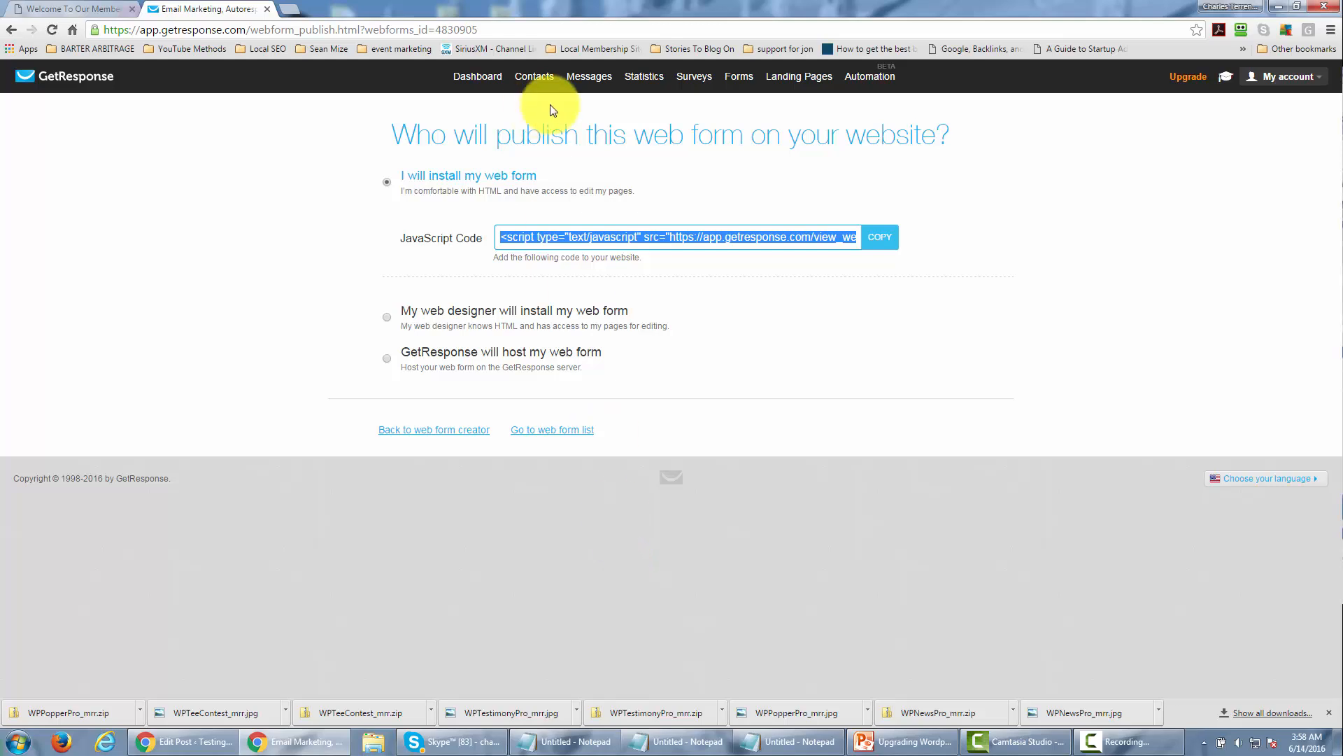
{"action": "mouse_move", "coordinate": [586, 79]}
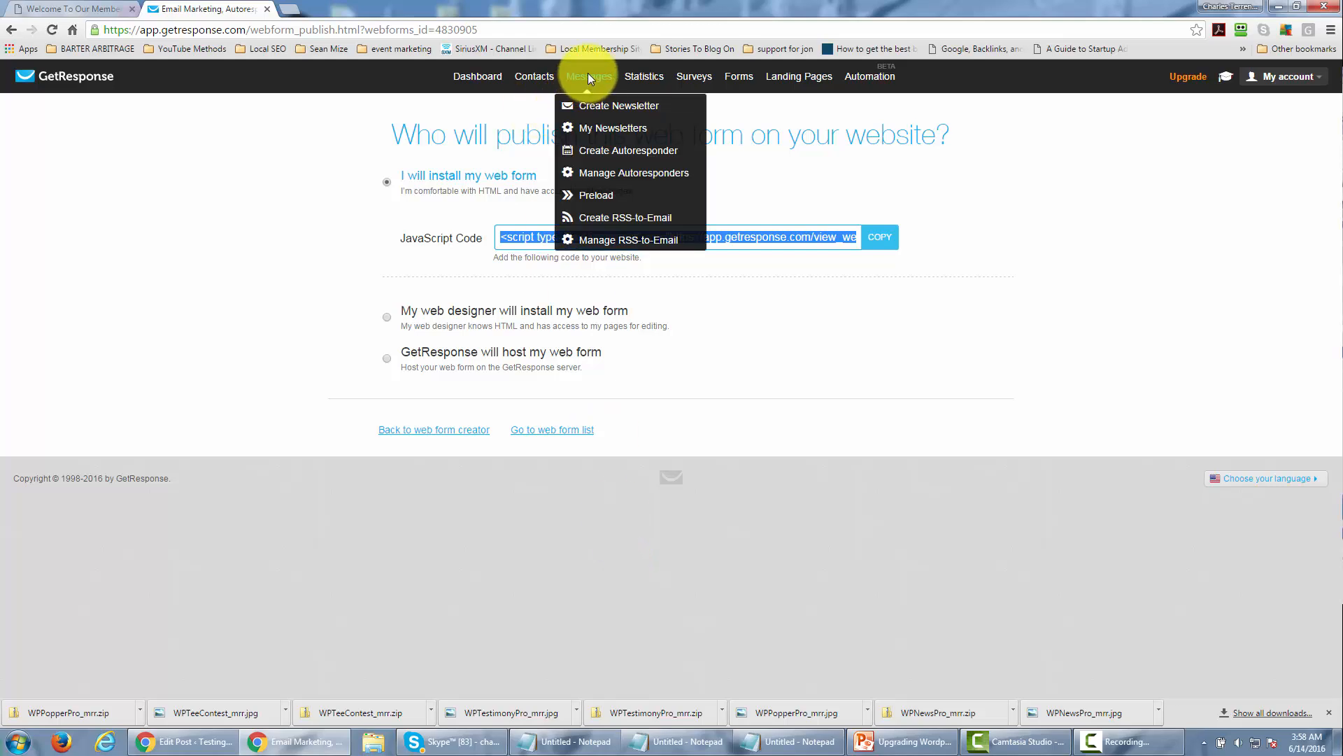
{"action": "left_click", "coordinate": [596, 151]}
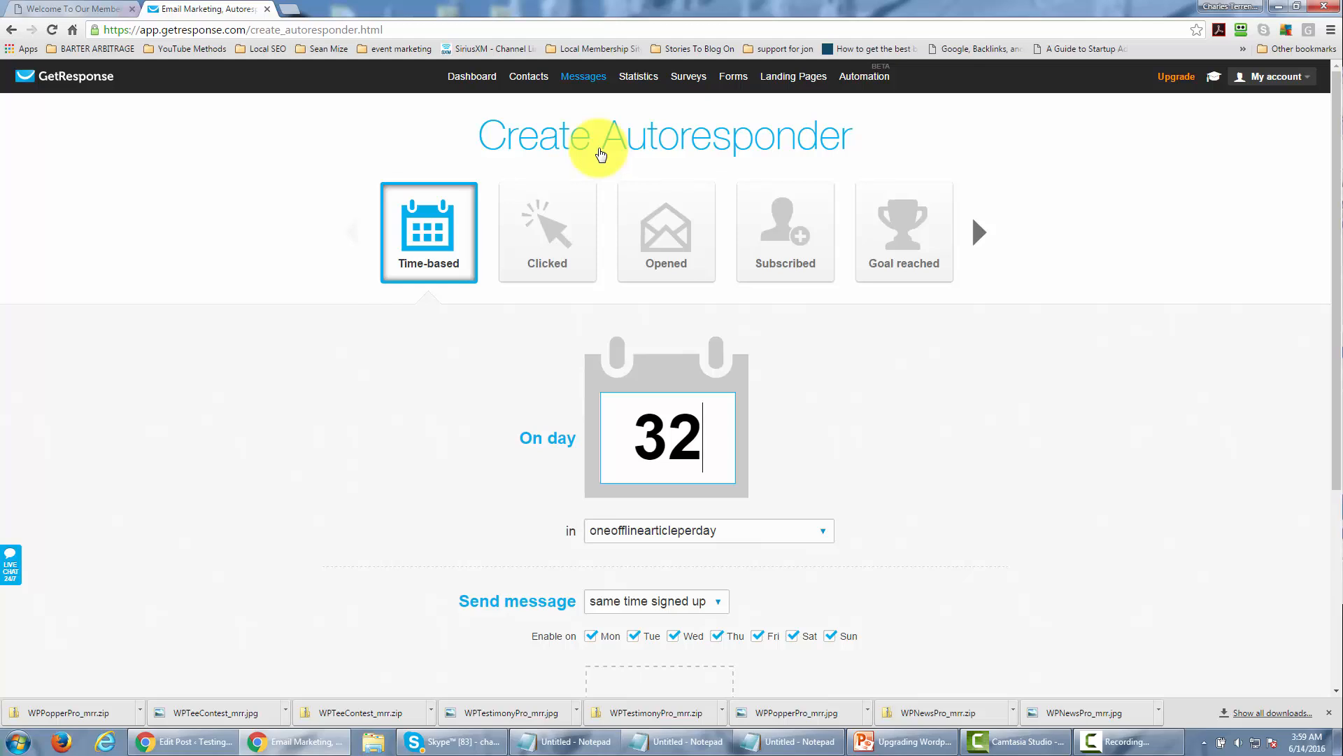
{"action": "key", "text": "BackSpace"}
{"action": "type", "text": "0"}
{"action": "scroll", "coordinate": [530, 374], "scroll_direction": "down", "scroll_amount": 4}
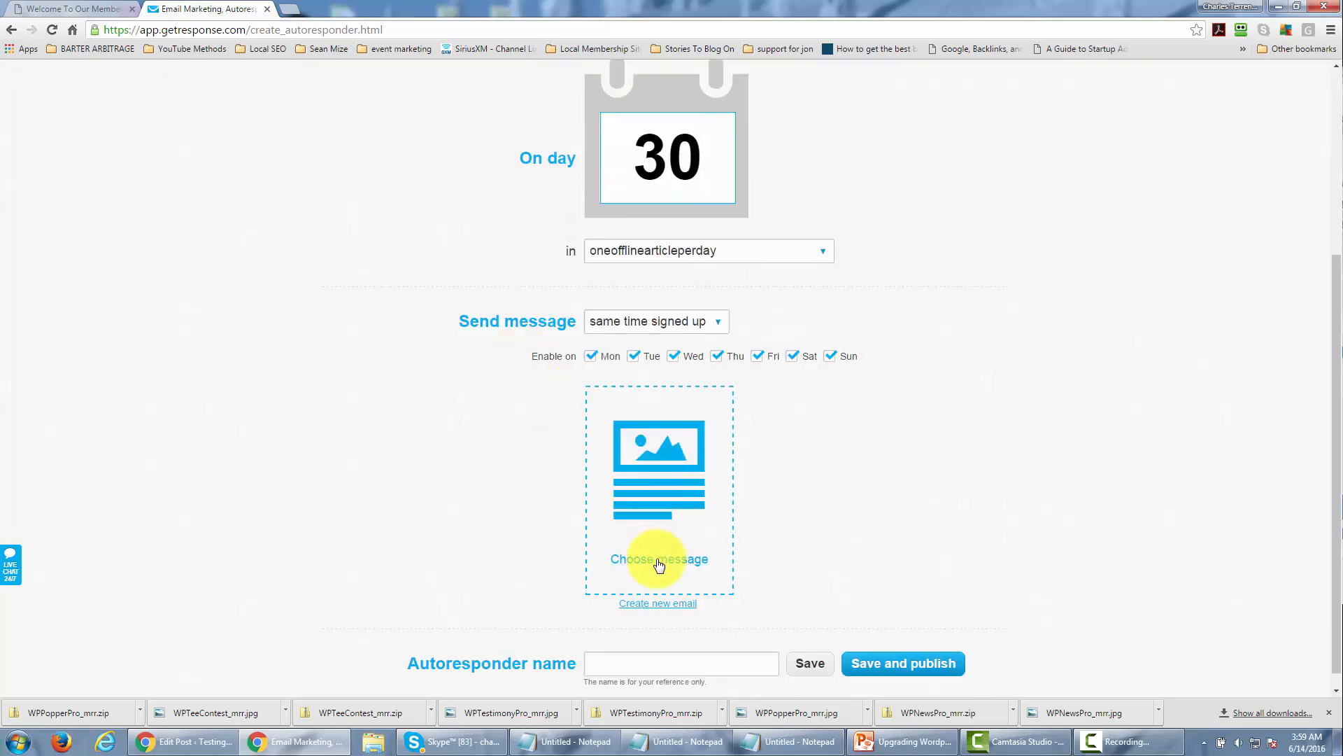
{"action": "left_click", "coordinate": [659, 606]}
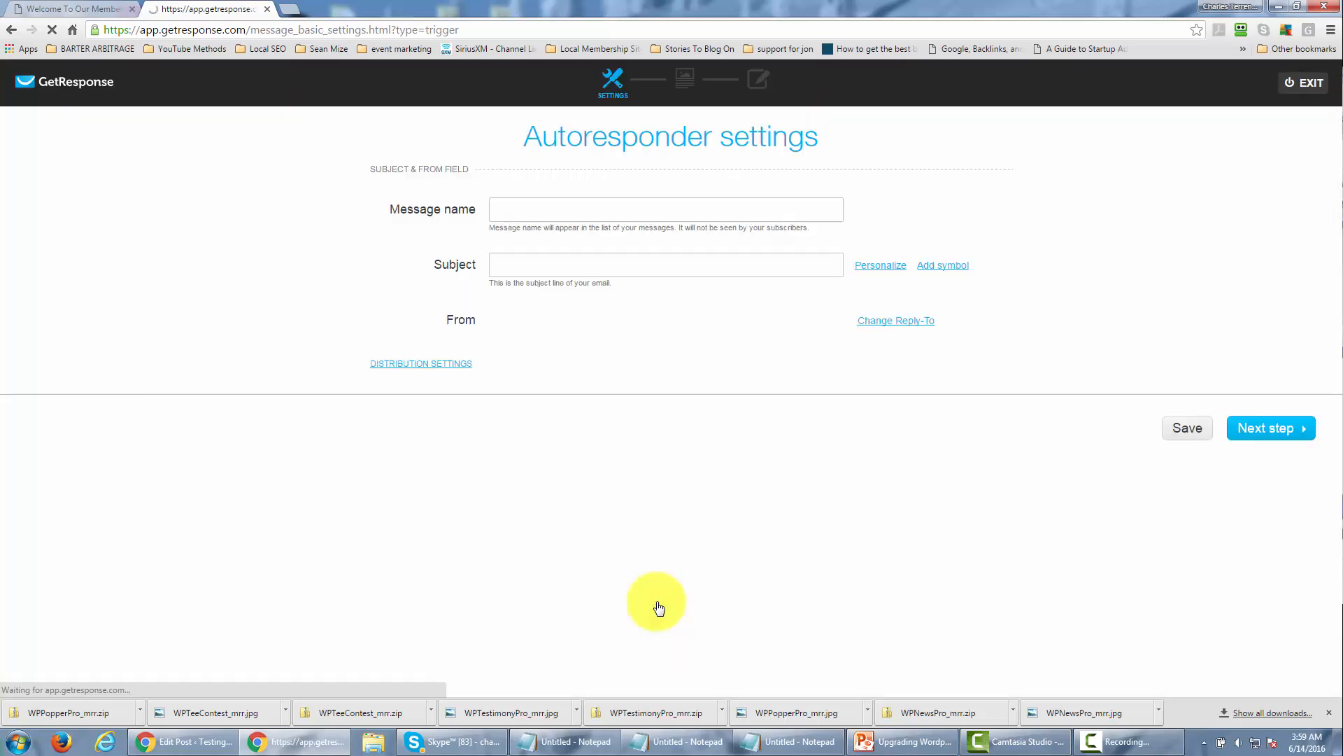
Step: Enter "Get Month Two Content" as the message name and "Get Month Two Cotnent" as the subject, and save the settings
{"action": "left_click", "coordinate": [542, 207]}
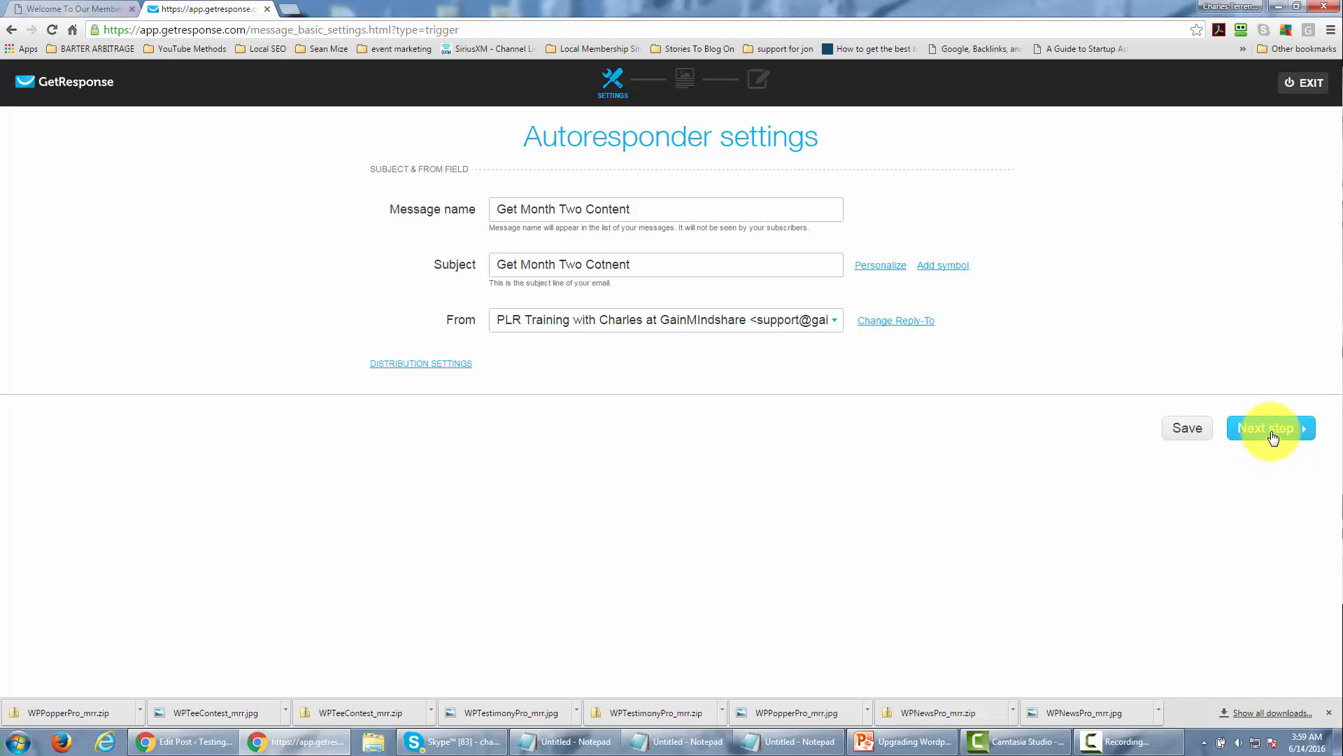
{"action": "left_click", "coordinate": [1183, 431]}
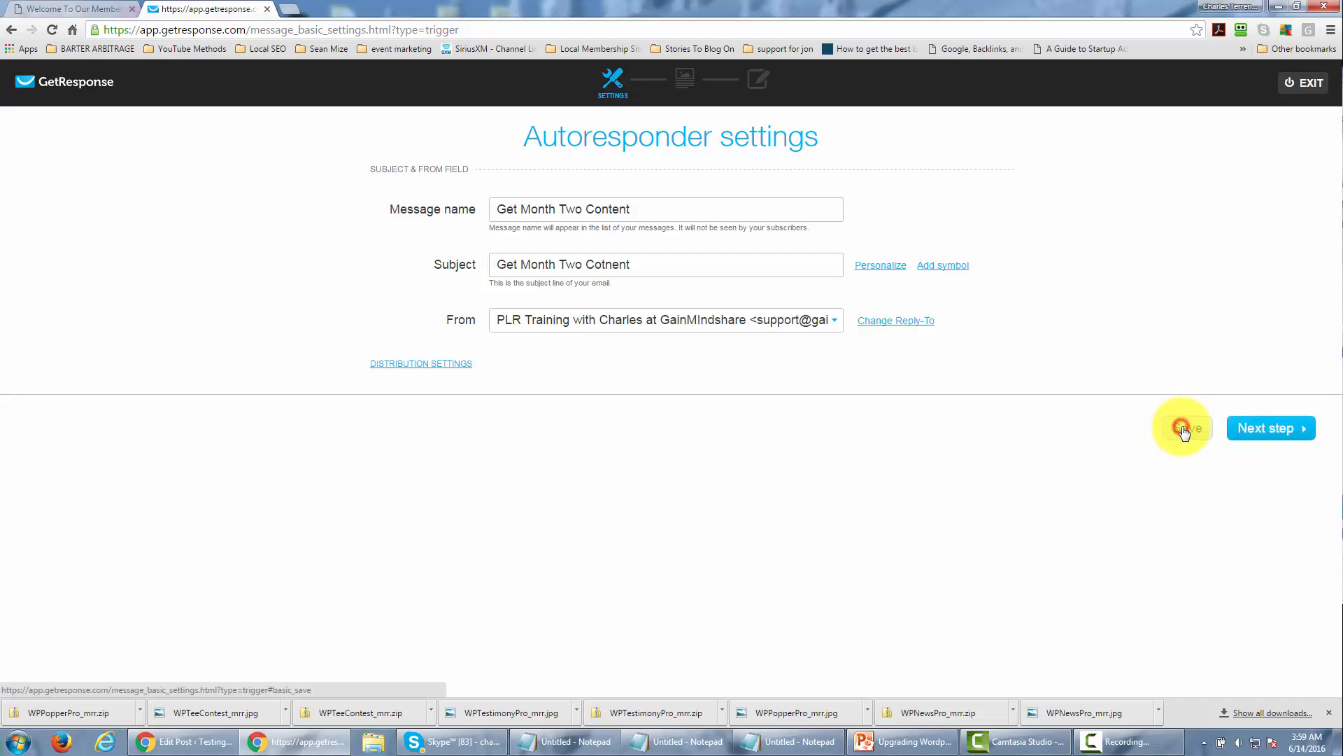
Step: Proceed to the template choice and start the email from scratch with the "1 column-3" layout
{"action": "left_click", "coordinate": [1249, 430]}
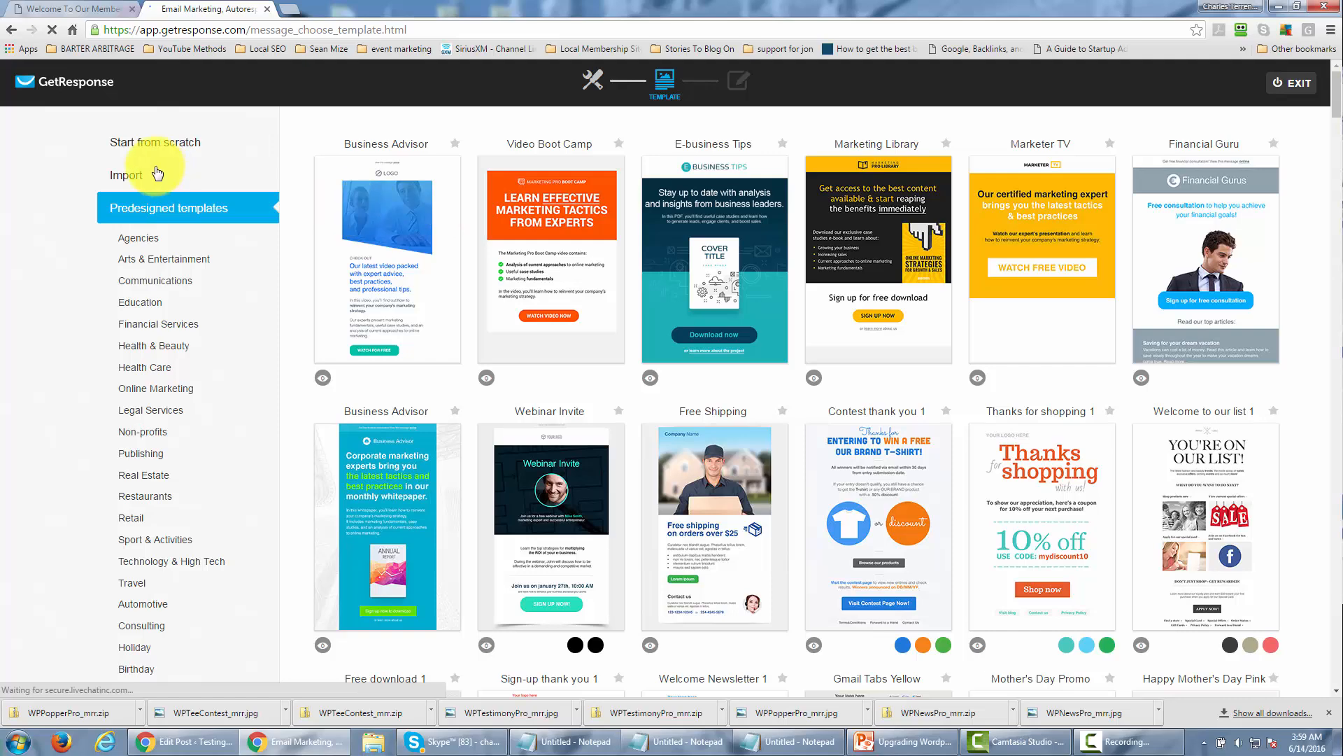
{"action": "left_click", "coordinate": [165, 149]}
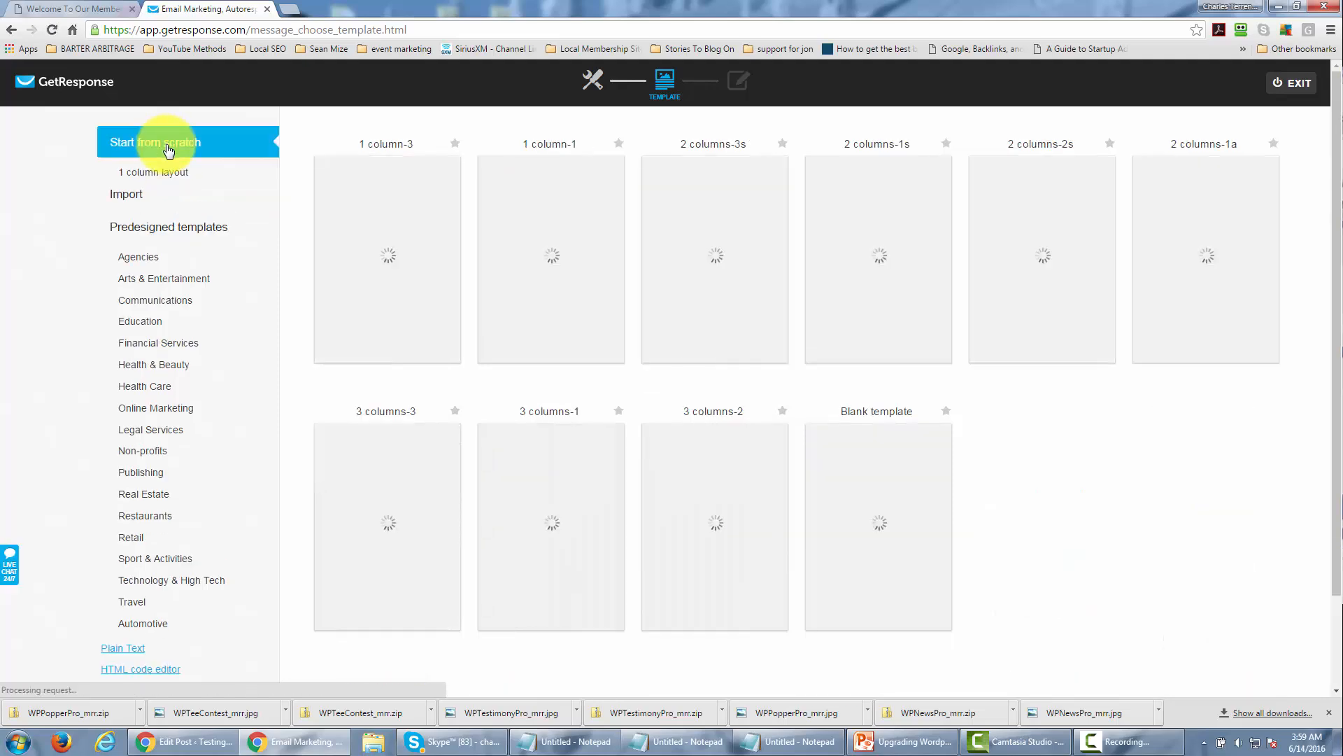
{"action": "left_click", "coordinate": [374, 254]}
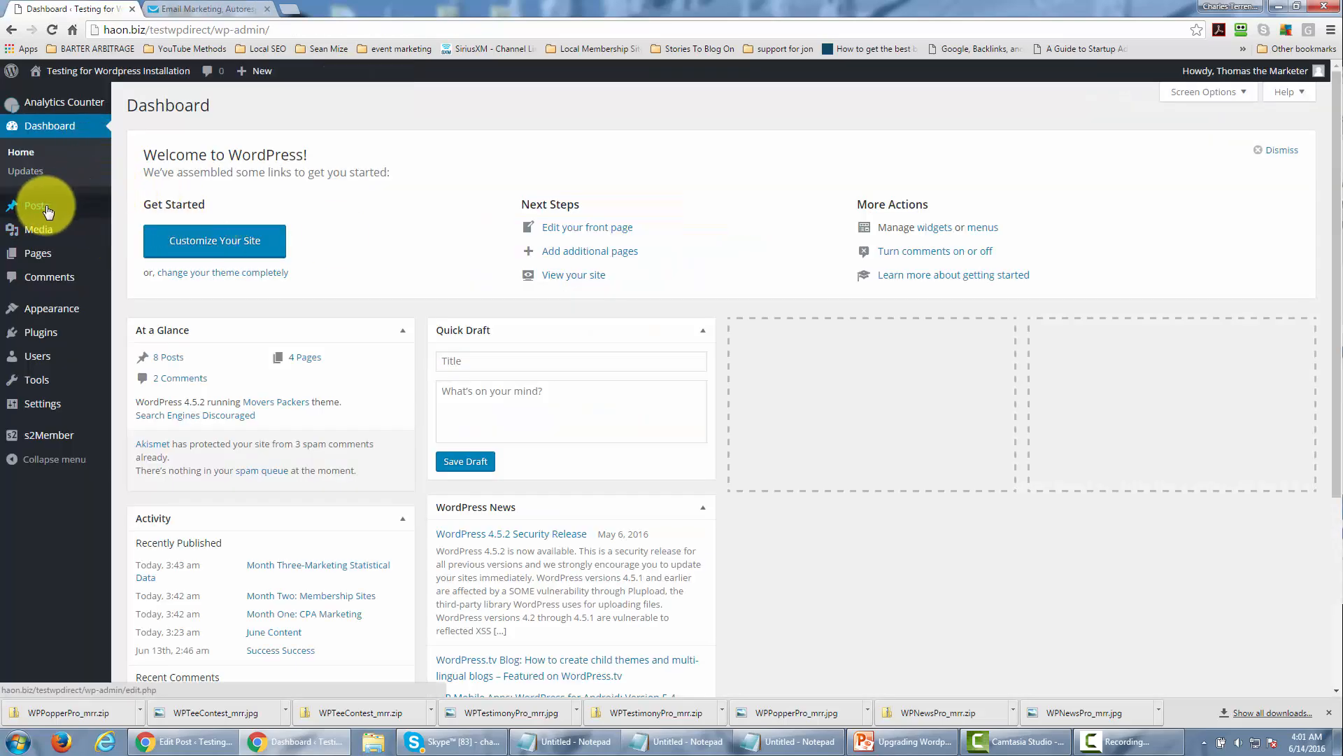
Step: In the WordPress posts list, copy the view link of "Month Two: Membership Sites" and return to the GetResponse email
{"action": "left_click", "coordinate": [133, 208]}
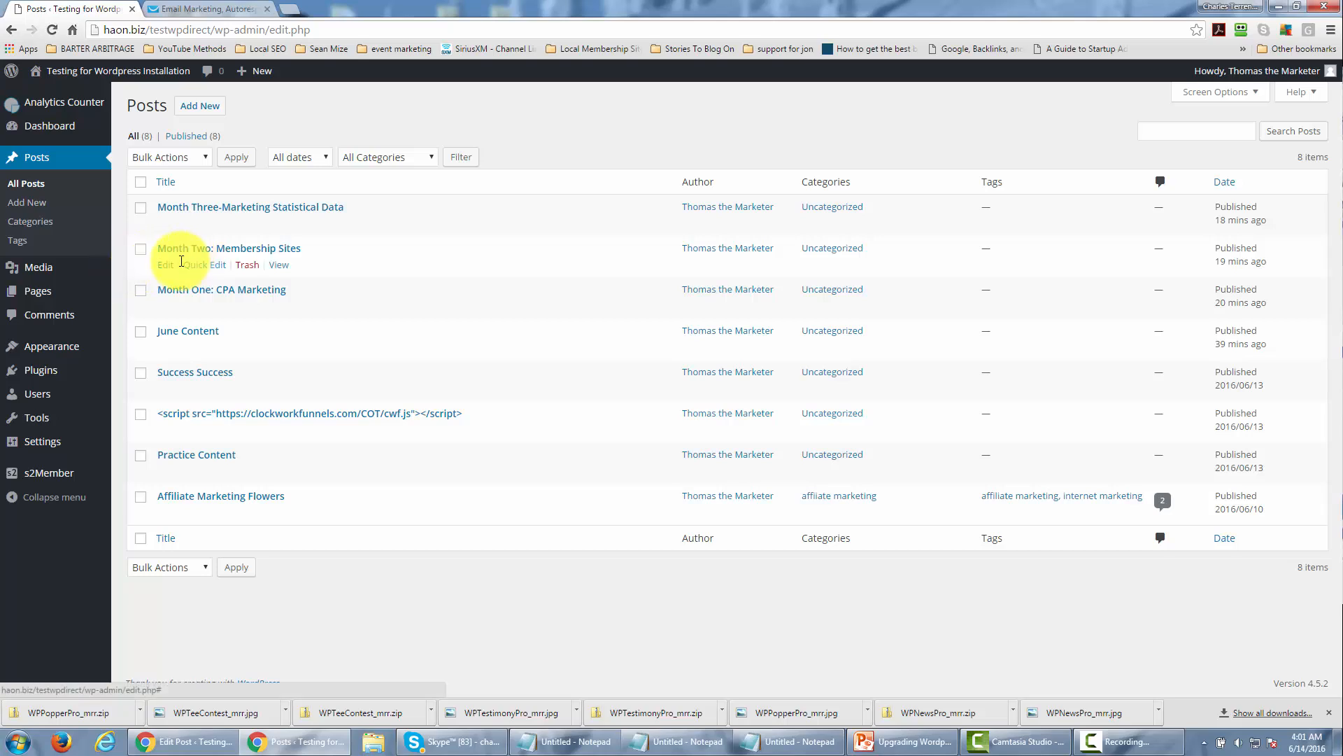
{"action": "right_click", "coordinate": [277, 271]}
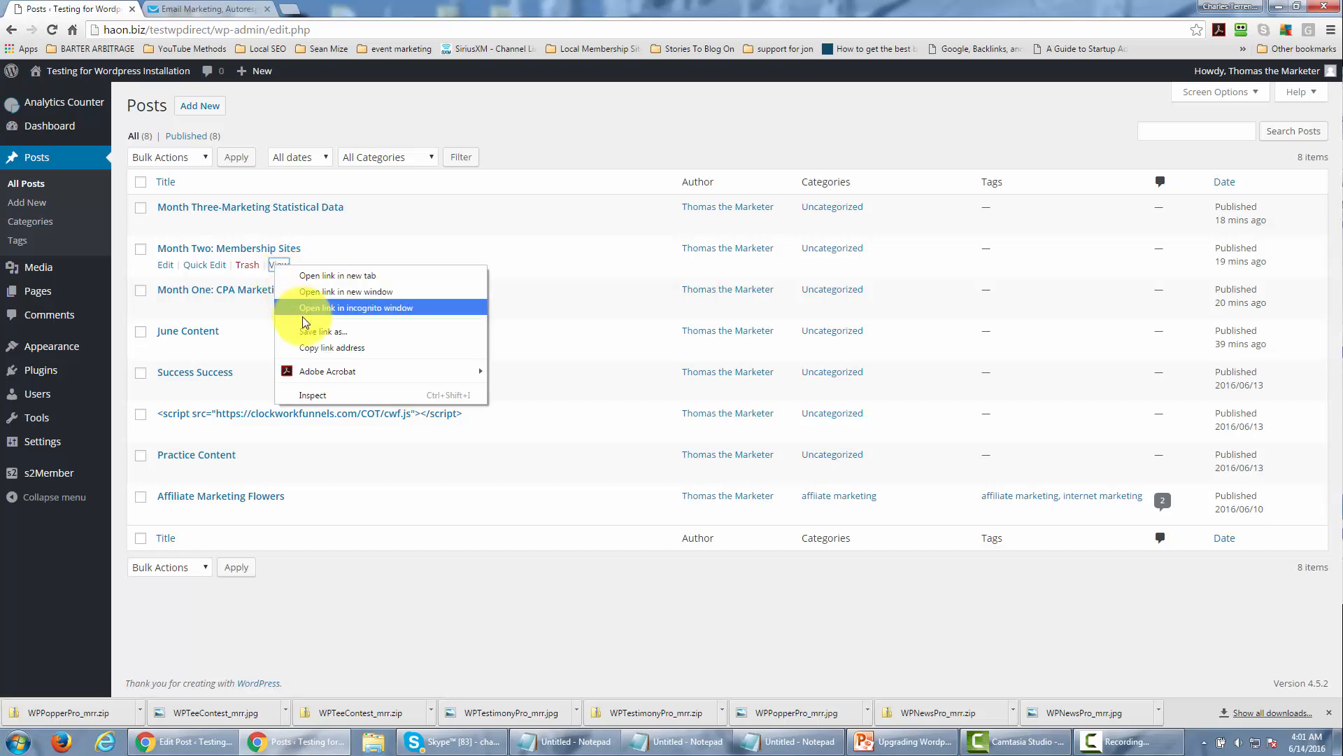
{"action": "left_click", "coordinate": [323, 349]}
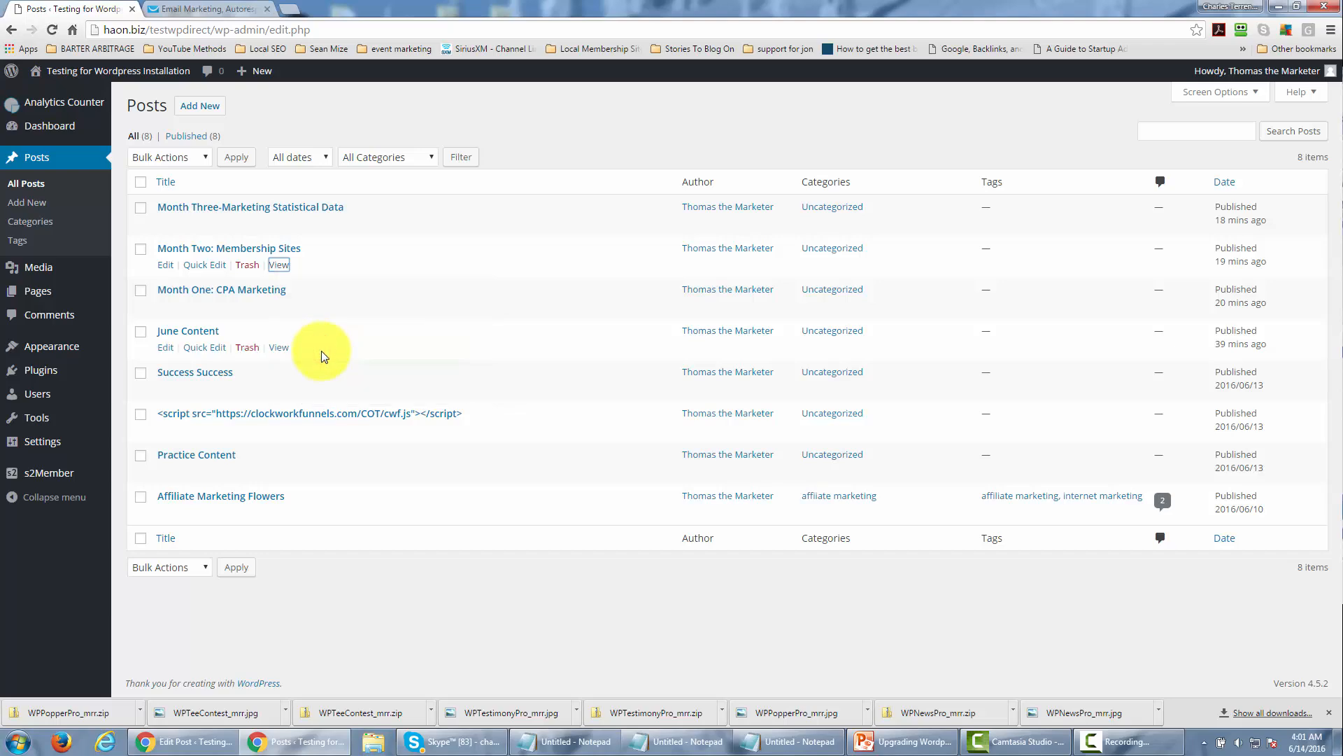
{"action": "left_click", "coordinate": [225, 10]}
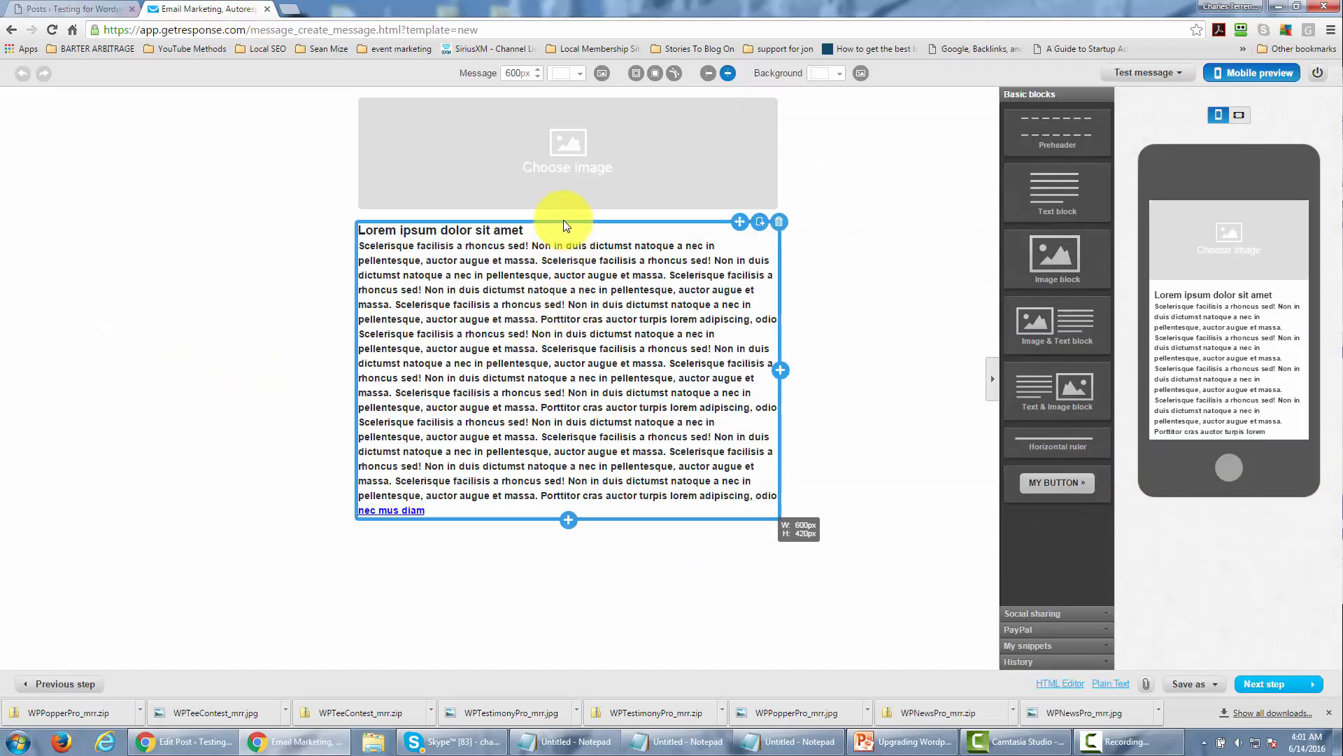
{"action": "left_click", "coordinate": [515, 287]}
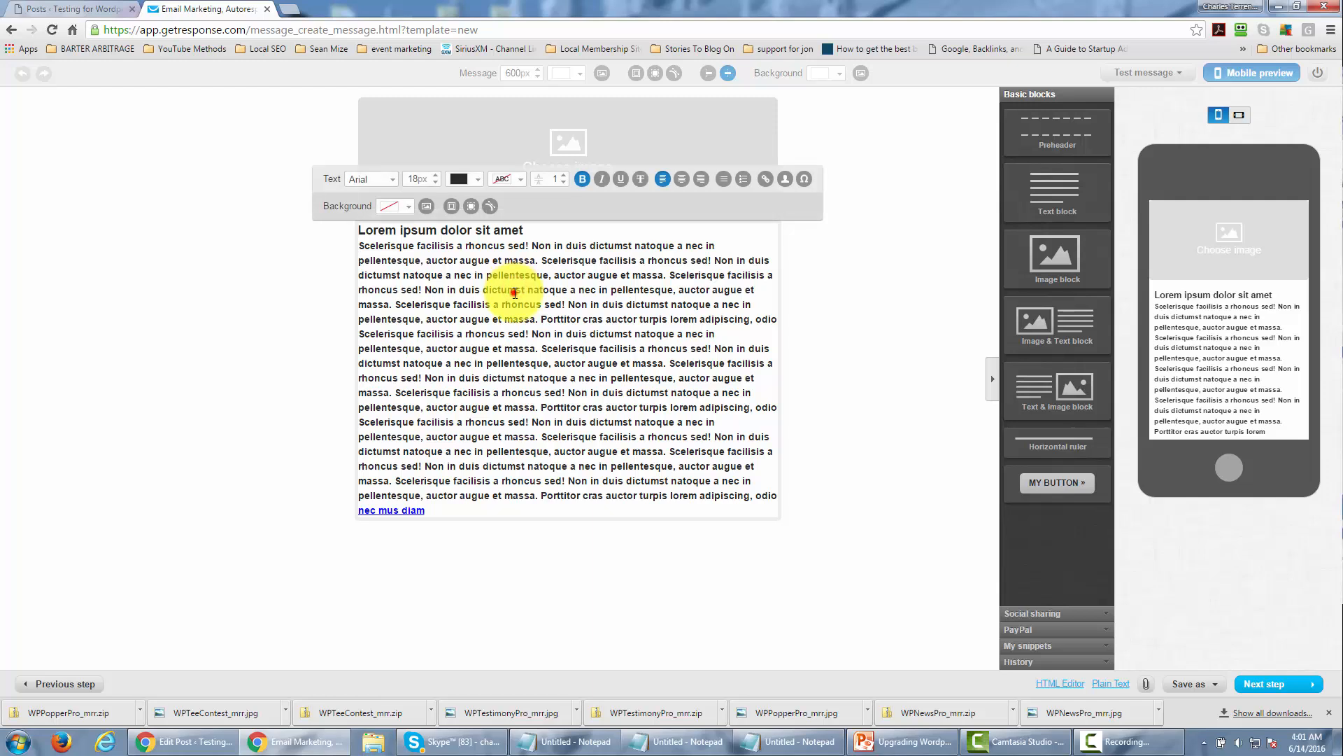
{"action": "left_click", "coordinate": [451, 507]}
{"action": "left_click_drag", "start_coordinate": [451, 506], "coordinate": [365, 300]}
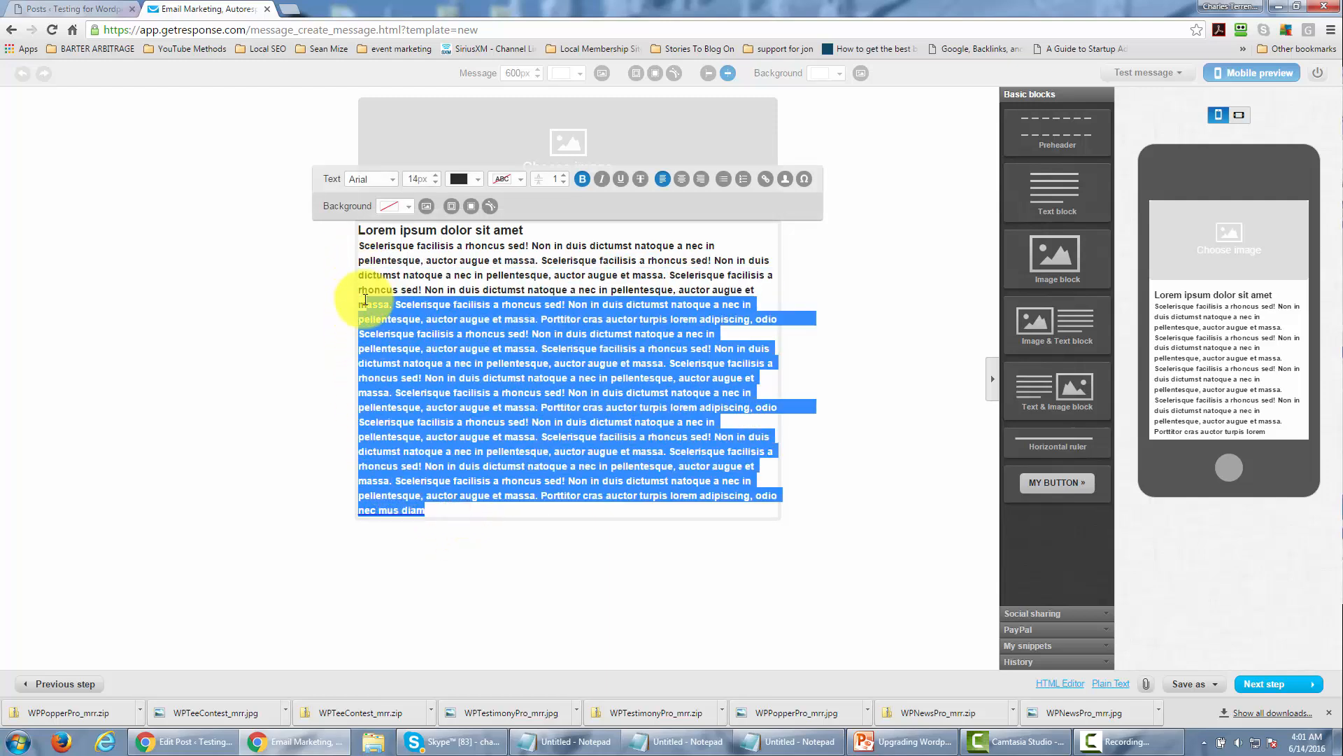
{"action": "key", "text": "BackSpace"}
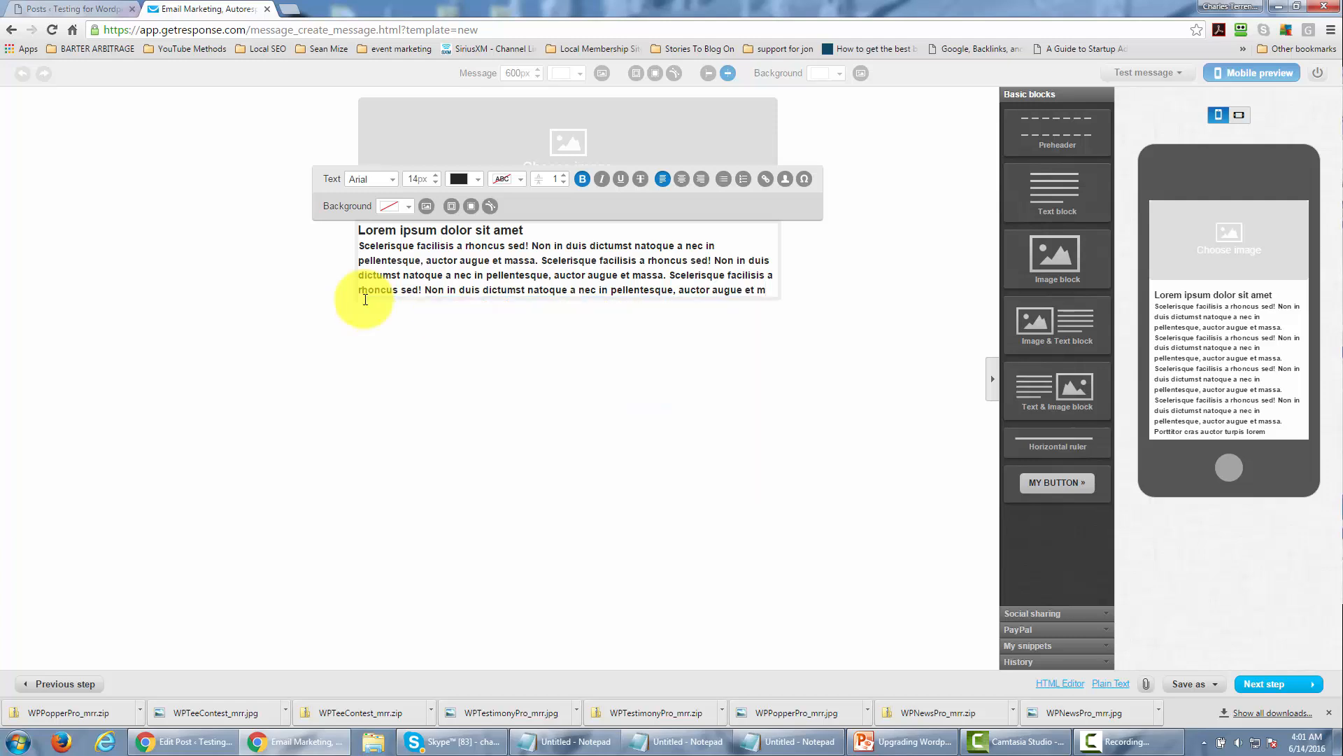
{"action": "key", "text": "Return"}
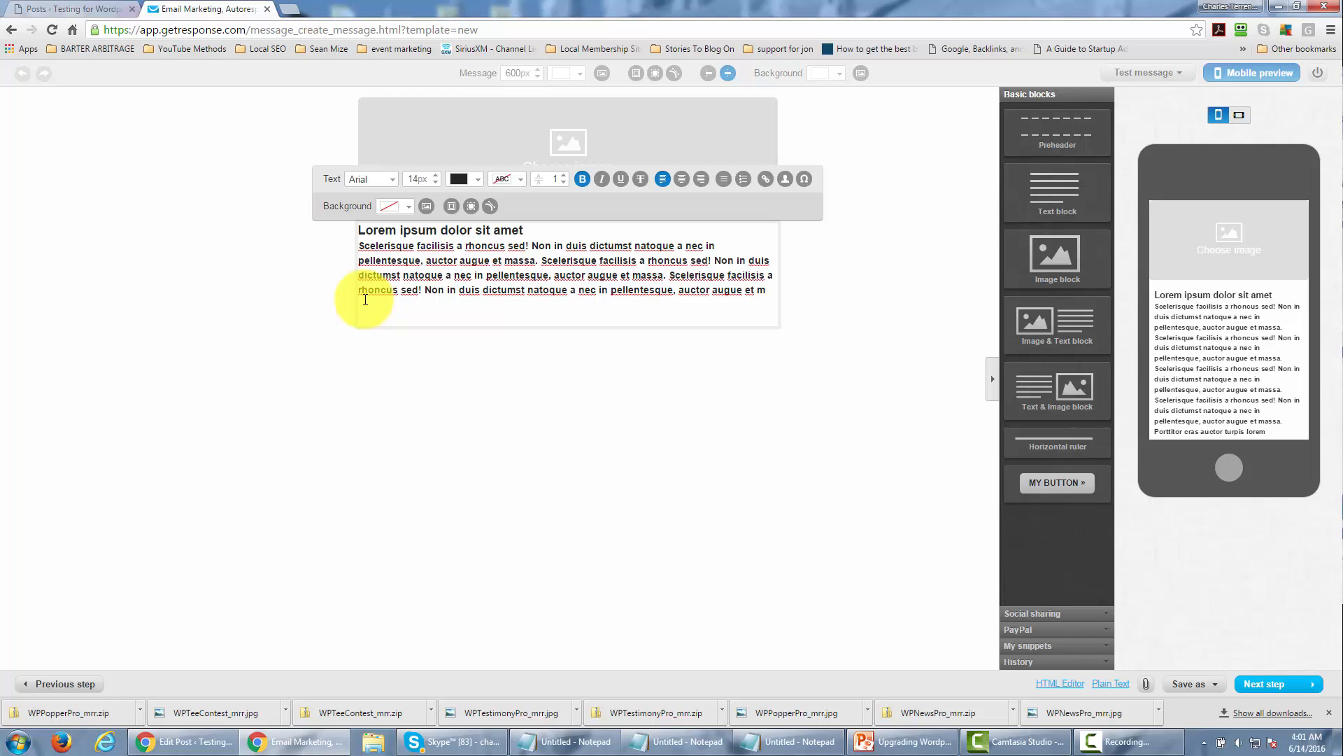
{"action": "key", "text": "ctrl+v"}
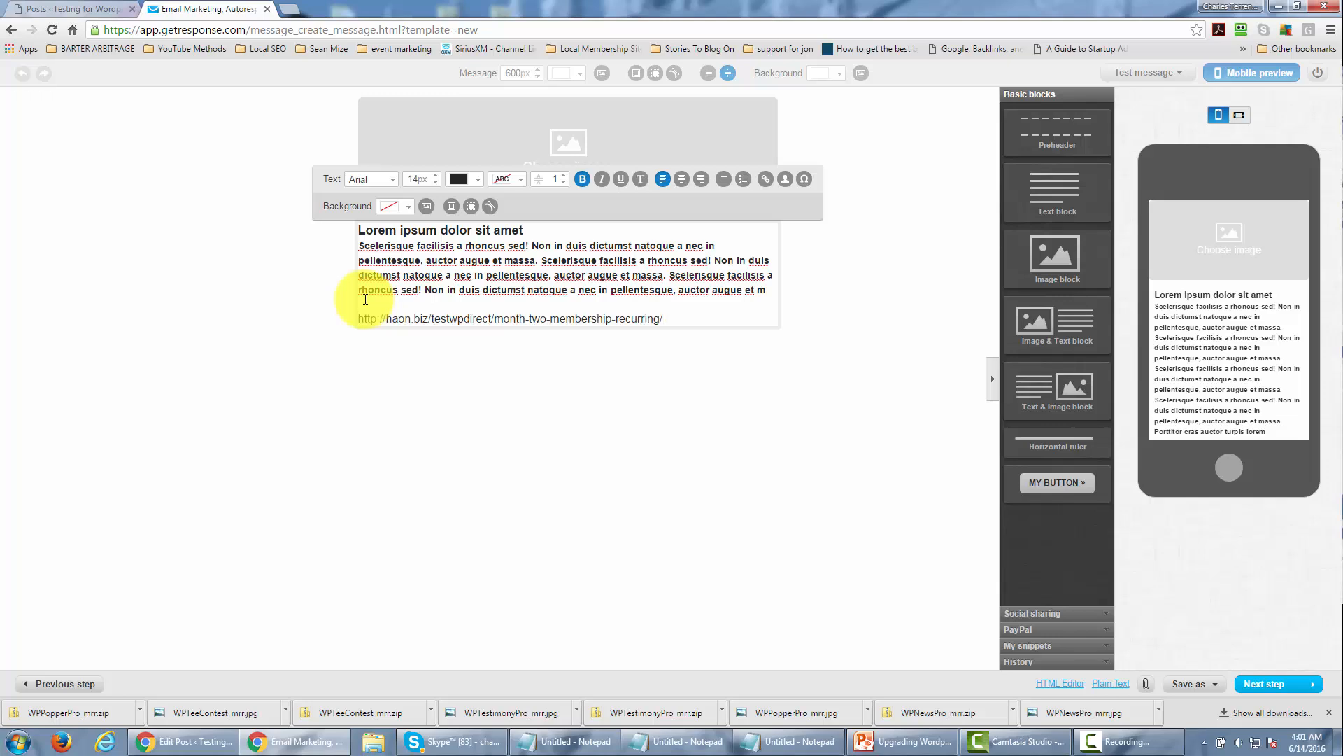
Step: Add a signature below the link, consisting of "Signed" and the sender's name on the following line
{"action": "key", "text": "Return"}
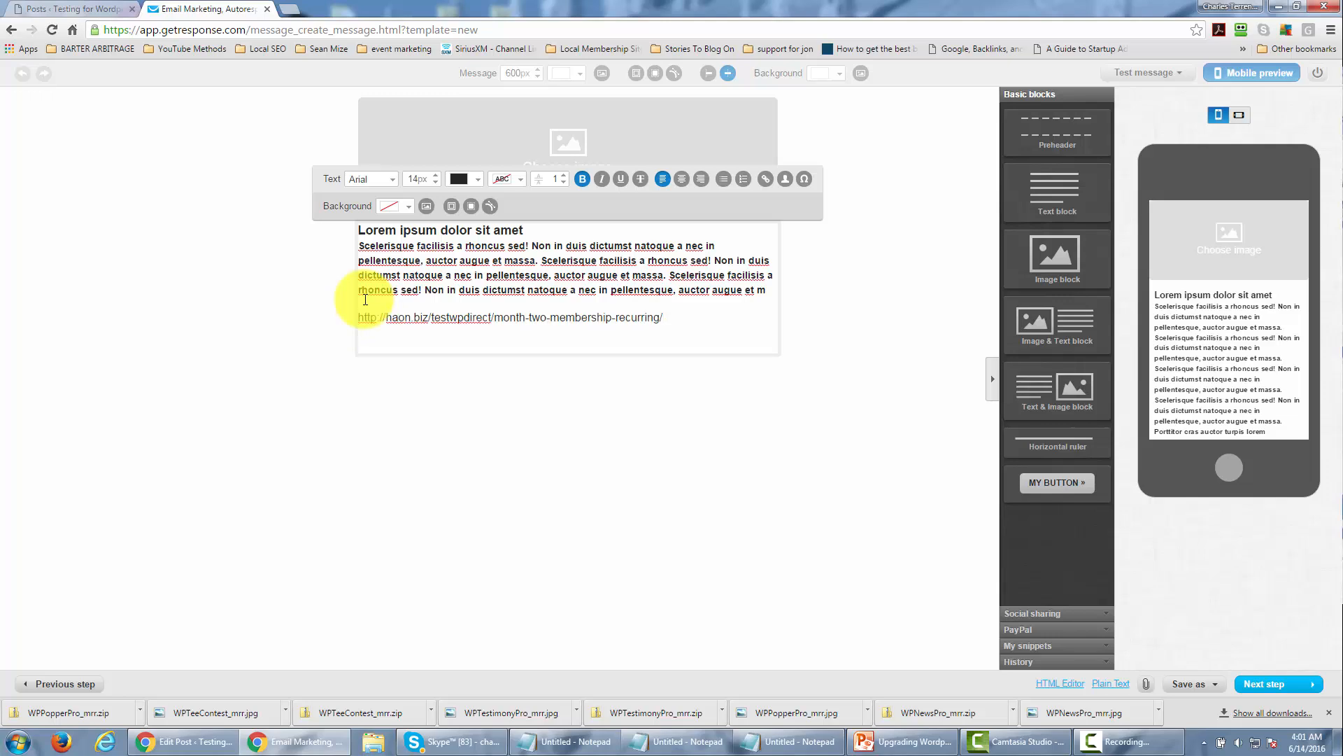
{"action": "type", "text": "Signed"}
{"action": "key", "text": "Return"}
{"action": "type", "text": "T"}
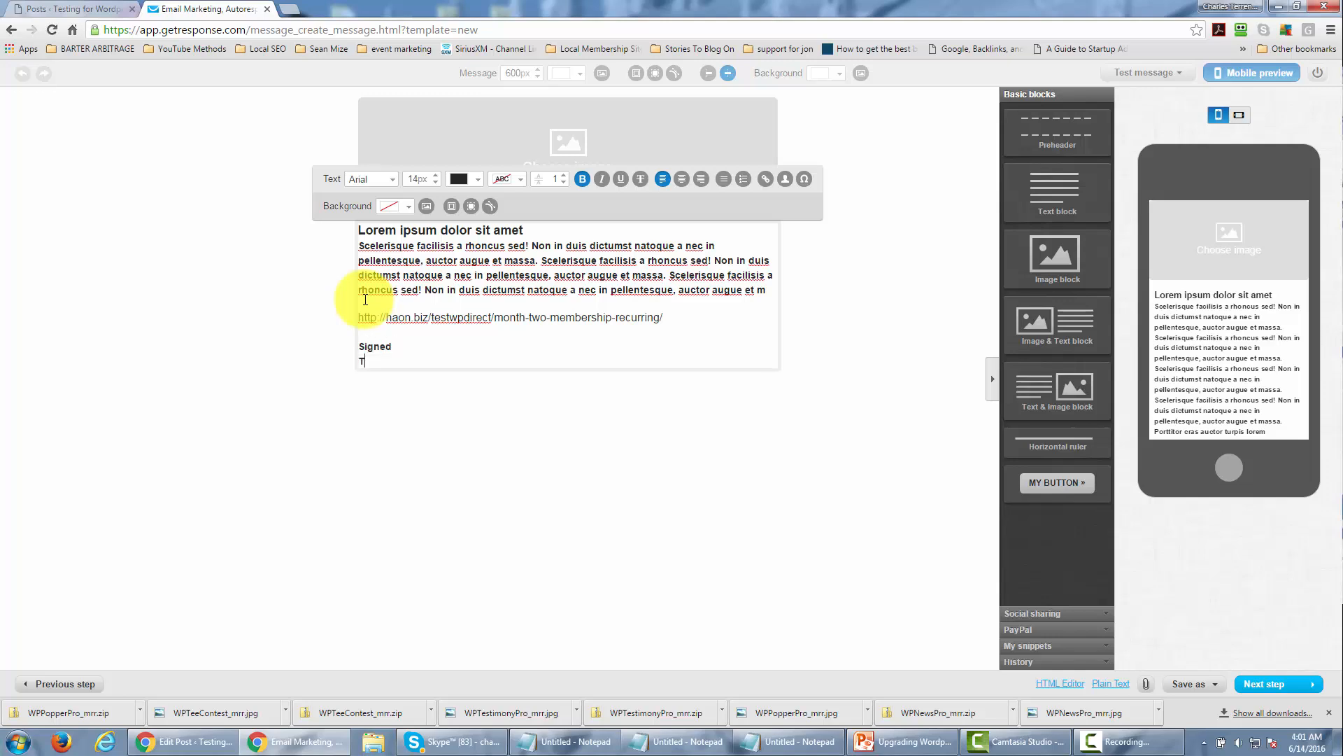
{"action": "type", "text": "homas th e Marketer"}
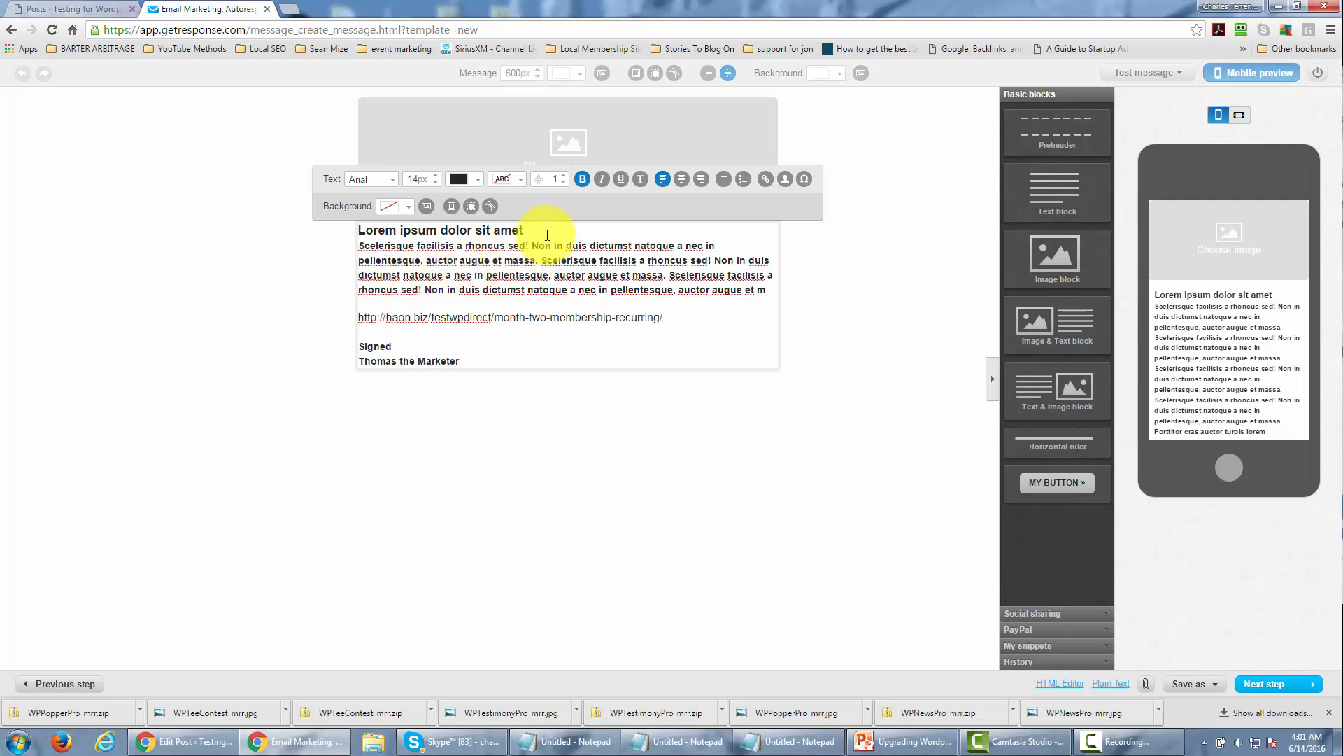
Step: Review the headline and the link line in the email body, and continue to the next stage of the message
{"action": "left_click_drag", "start_coordinate": [540, 231], "coordinate": [301, 226]}
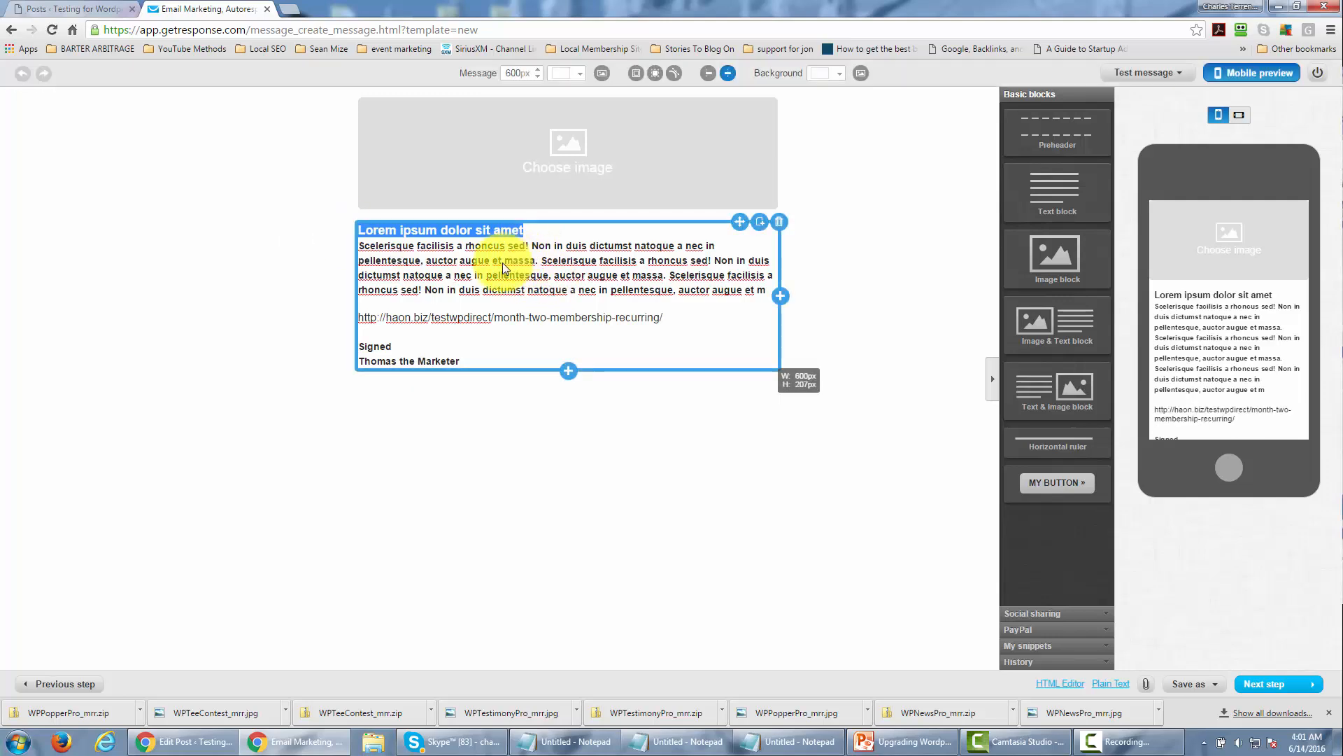
{"action": "left_click", "coordinate": [482, 270]}
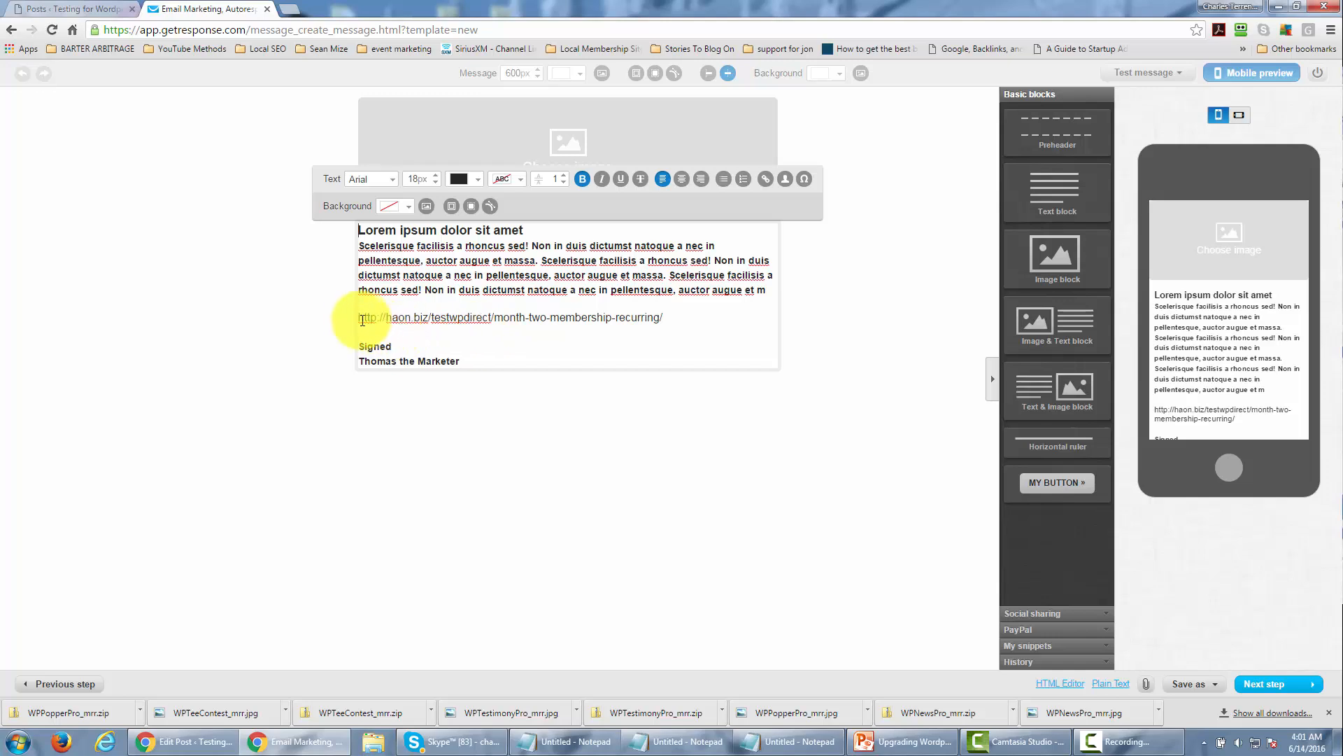
{"action": "left_click_drag", "start_coordinate": [362, 319], "coordinate": [671, 321]}
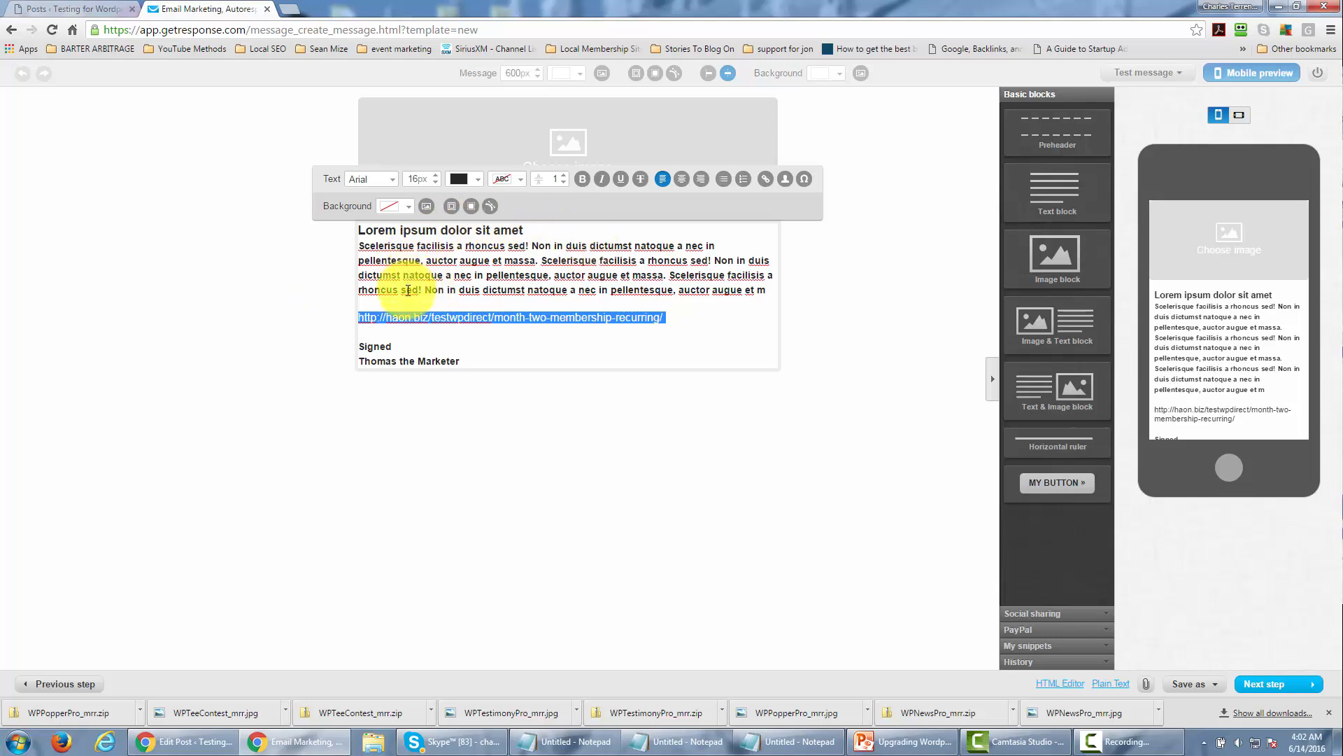
{"action": "left_click", "coordinate": [1254, 685]}
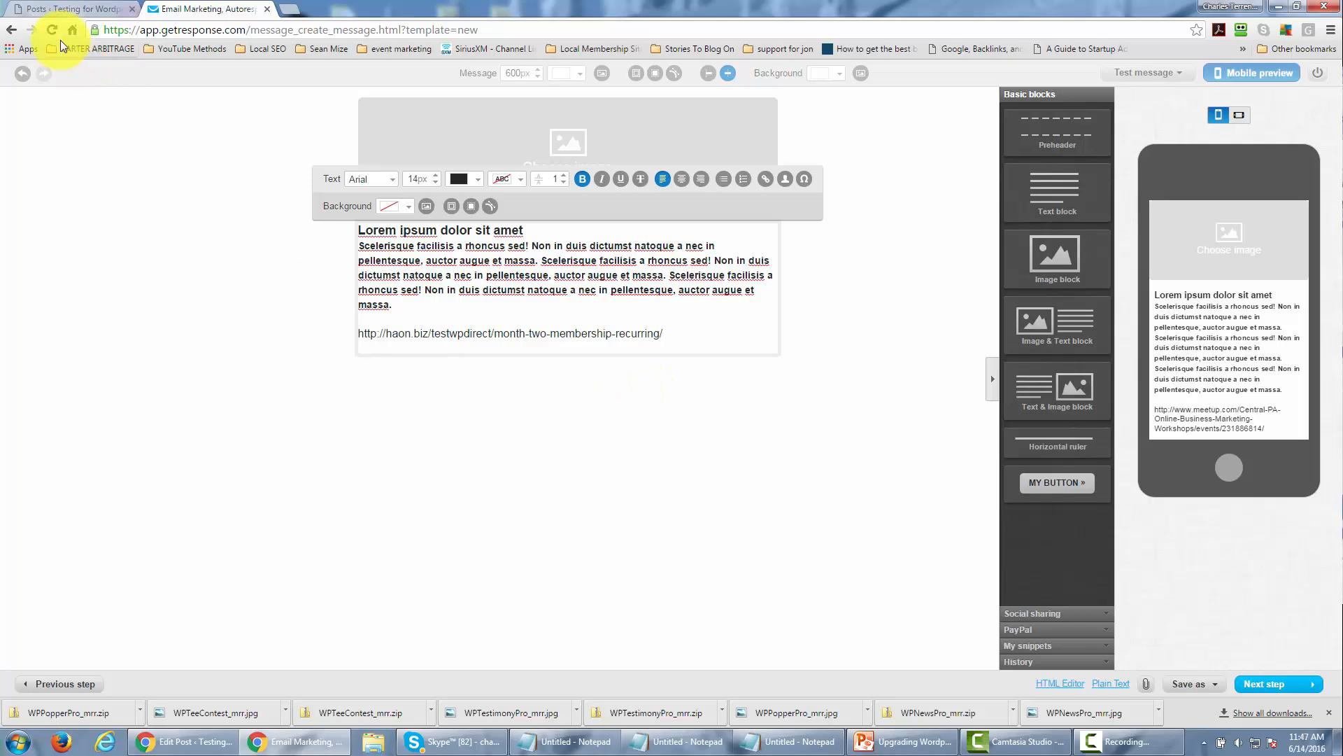
Step: In the WordPress posts list, copy the view link of "Month Three-Marketing Statistical Data" and return to the GetResponse email
{"action": "left_click", "coordinate": [77, 8]}
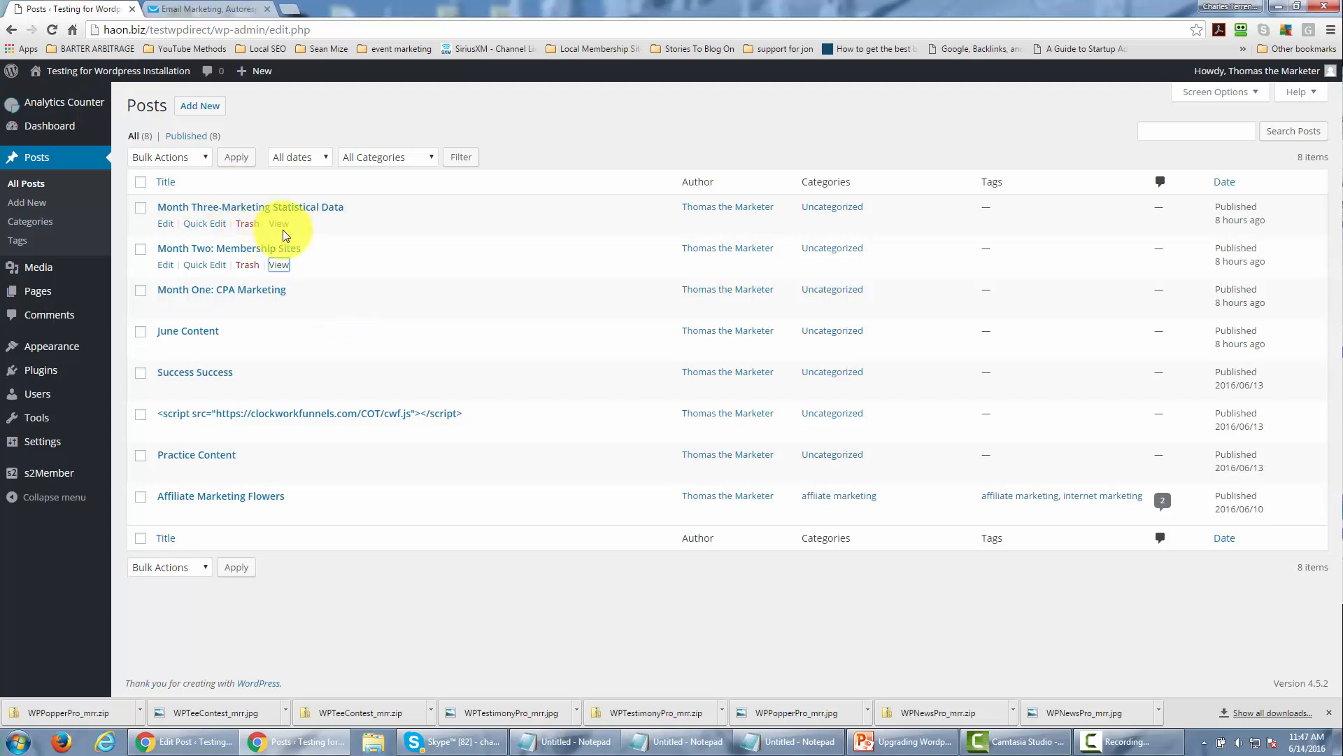
{"action": "right_click", "coordinate": [281, 225]}
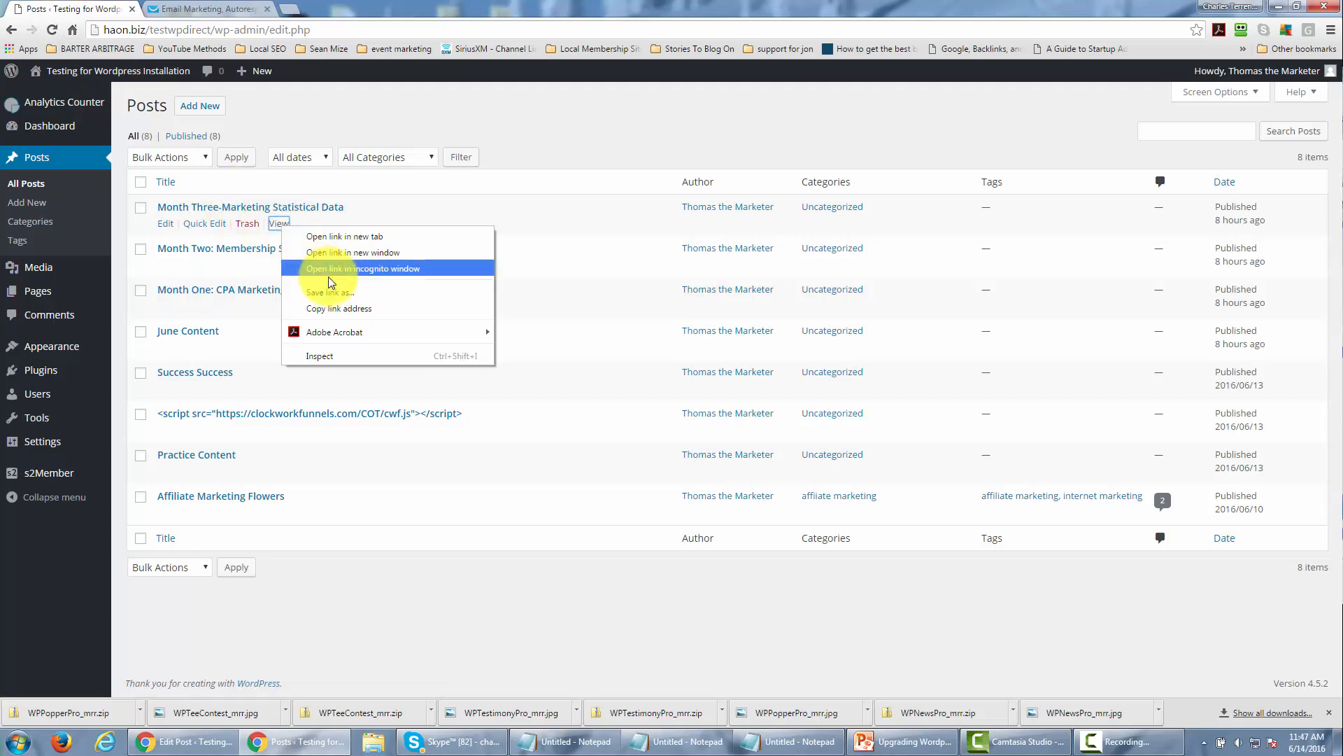
{"action": "left_click", "coordinate": [337, 306]}
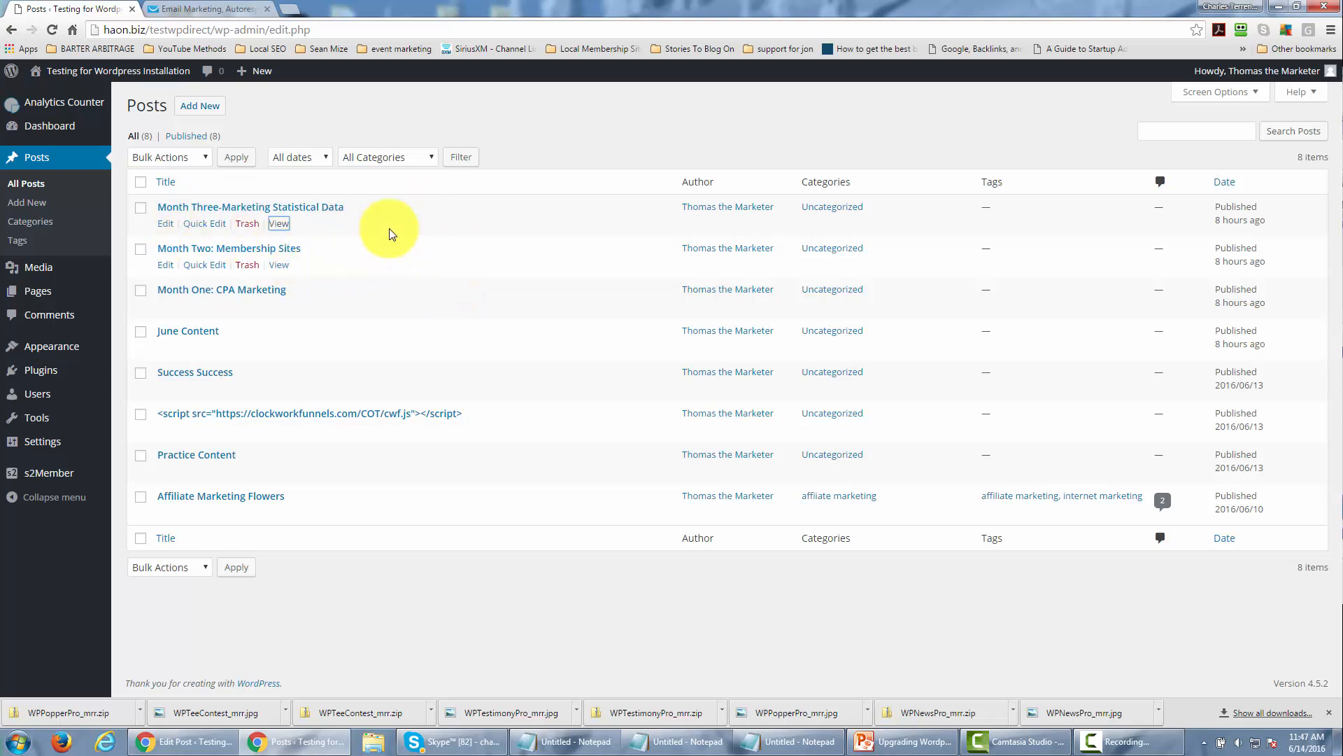
{"action": "left_click", "coordinate": [214, 11]}
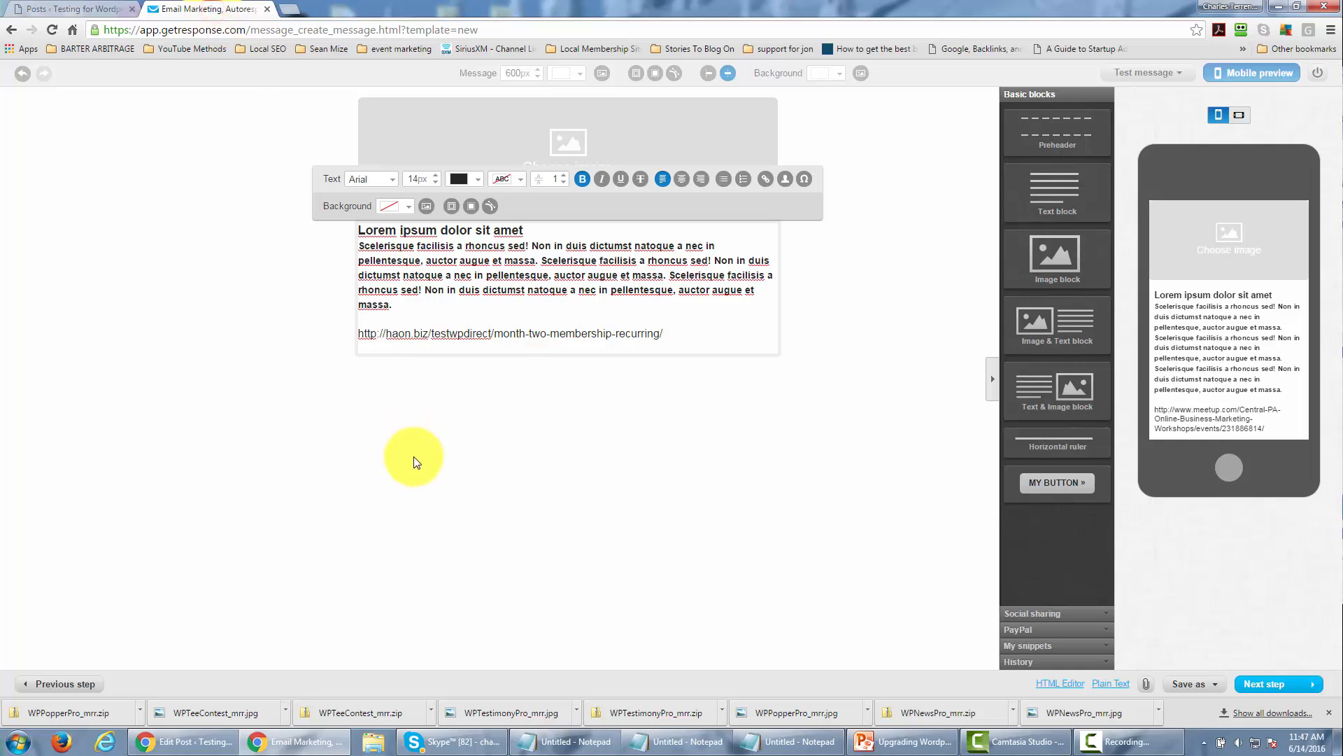
Step: Open the options for saving the email as a template or draft
{"action": "left_click", "coordinate": [1188, 684]}
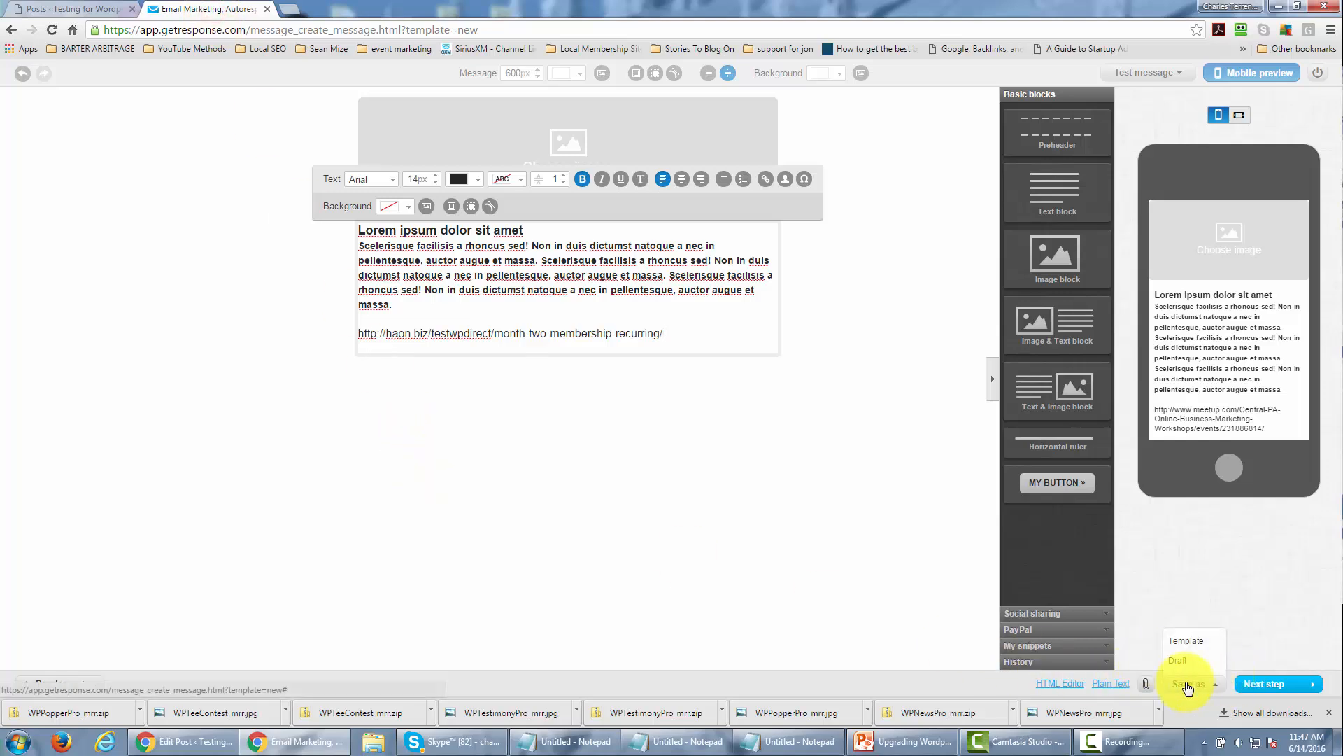